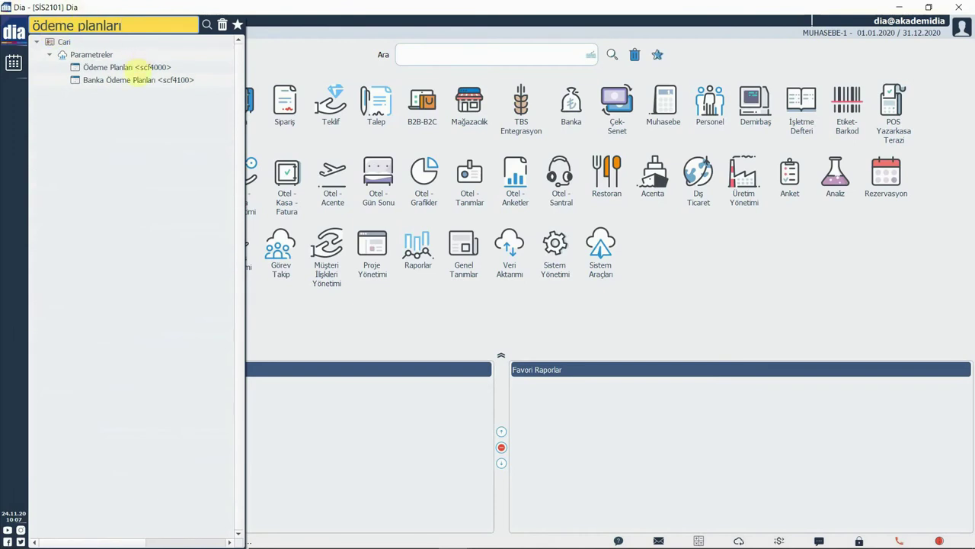
Open the Ödeme Planları list and start adding a new payment plan.
click(165, 86)
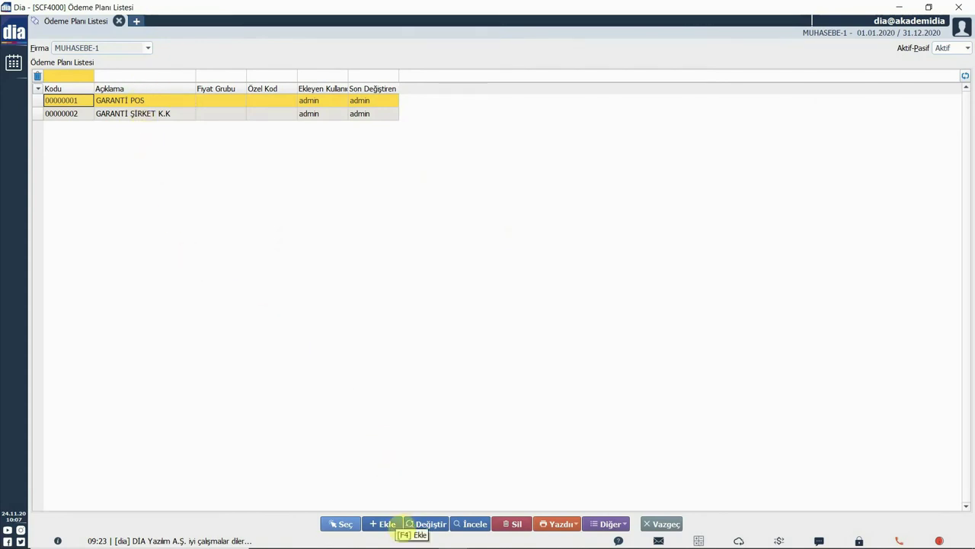
click(387, 525)
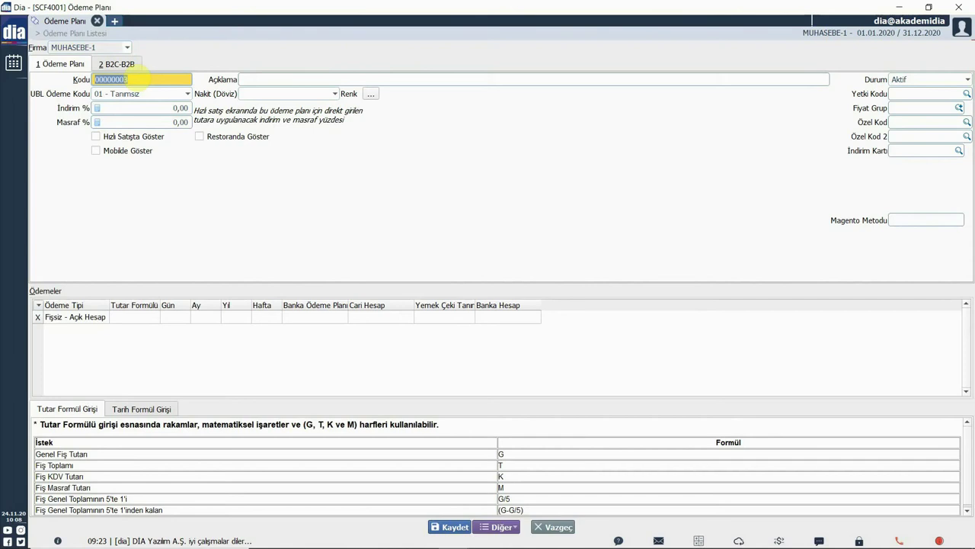
click(164, 93)
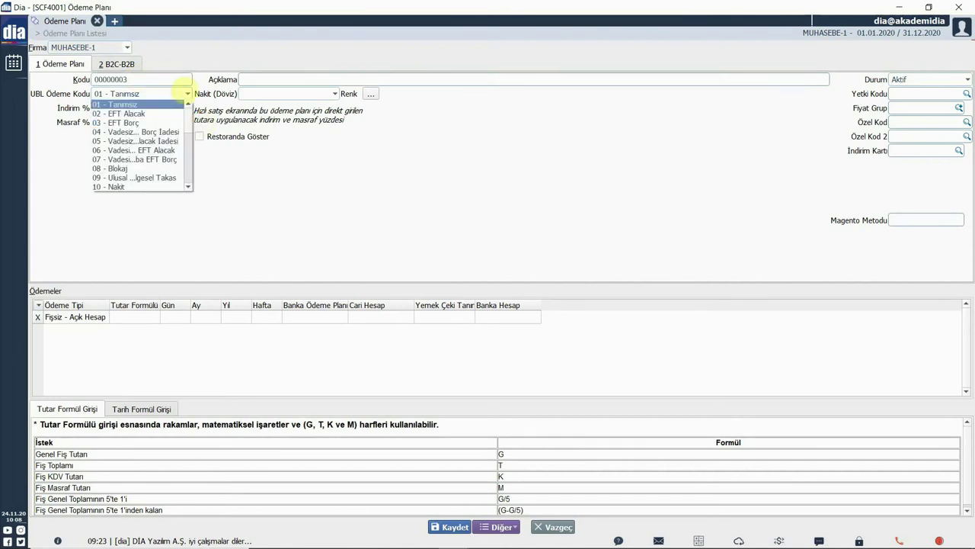
scroll(176, 127, down, 2)
scroll(175, 126, down, 1)
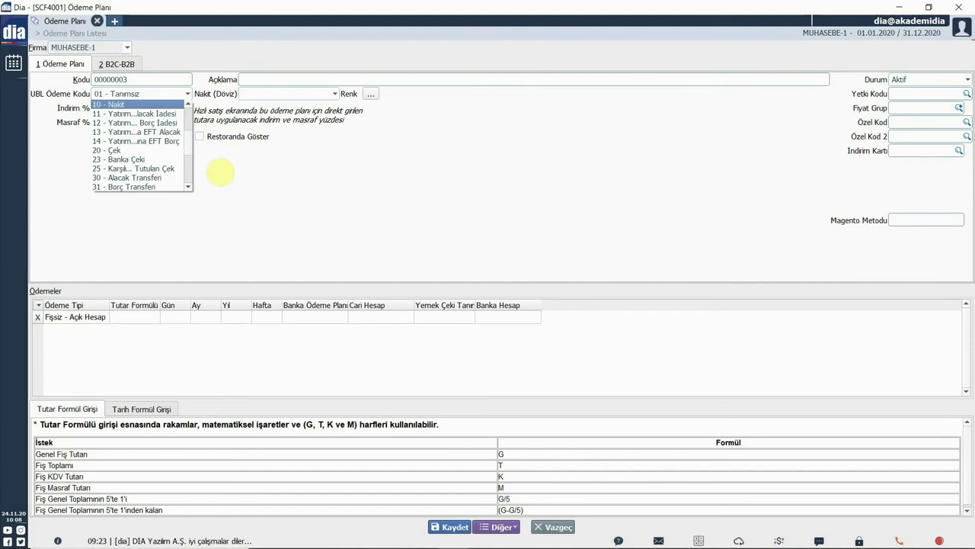
click(219, 155)
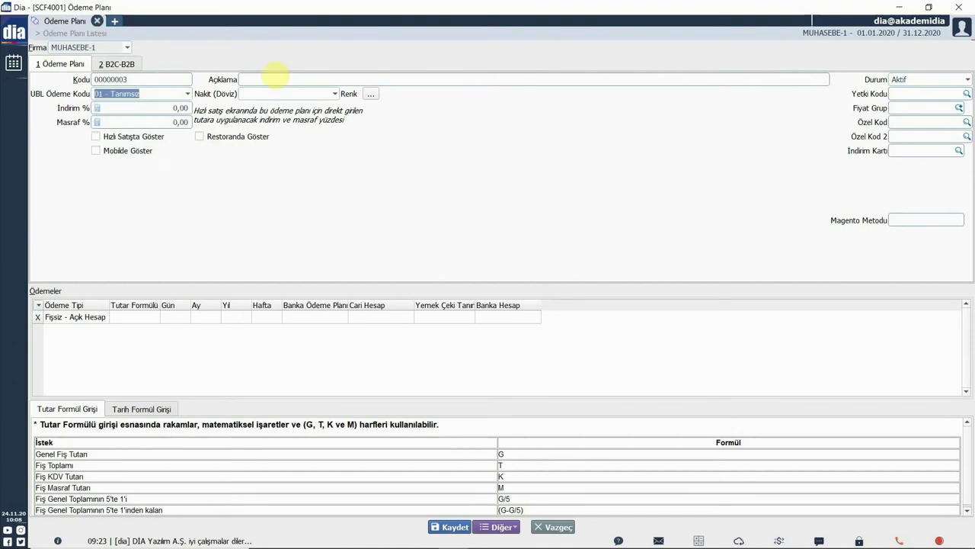
Enter "6 TAKSİT ÖDEME PLANI" as the plan's description and set its cash currency to TL.
click(245, 80)
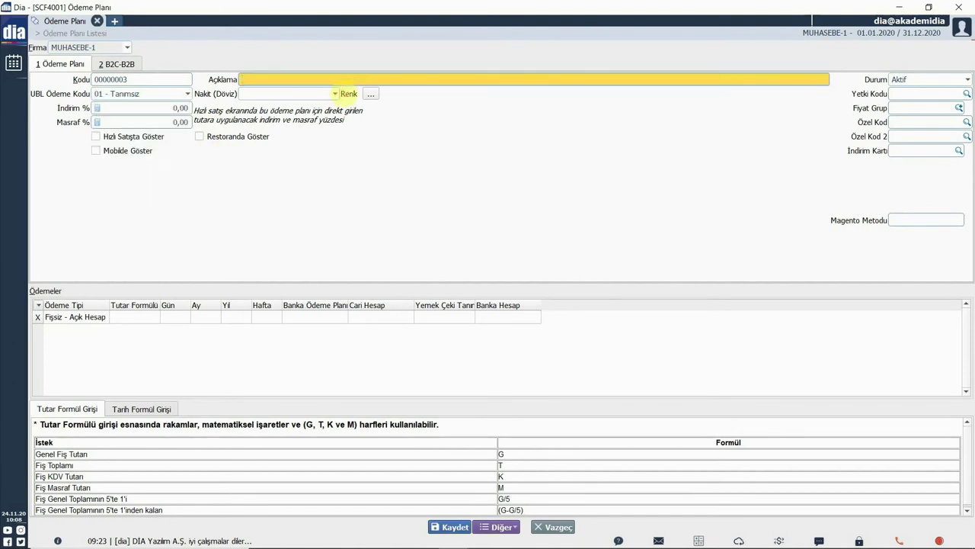
text(6 TAKSİT ÖDEME PLANI)
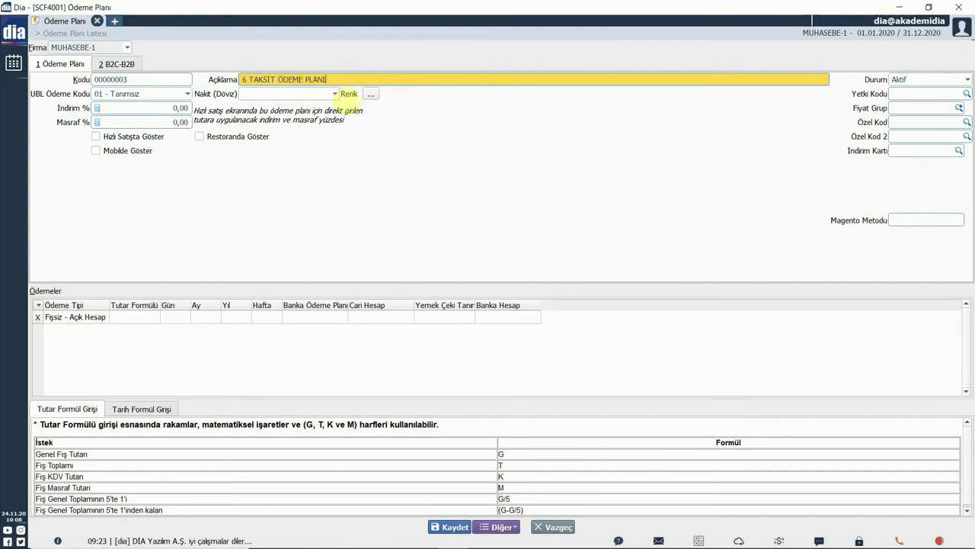
key(Tab)
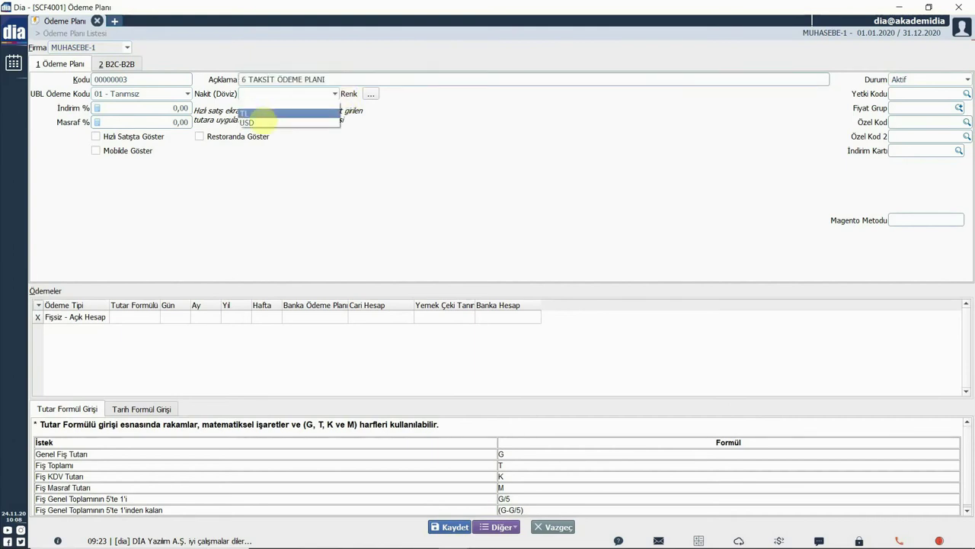
click(249, 114)
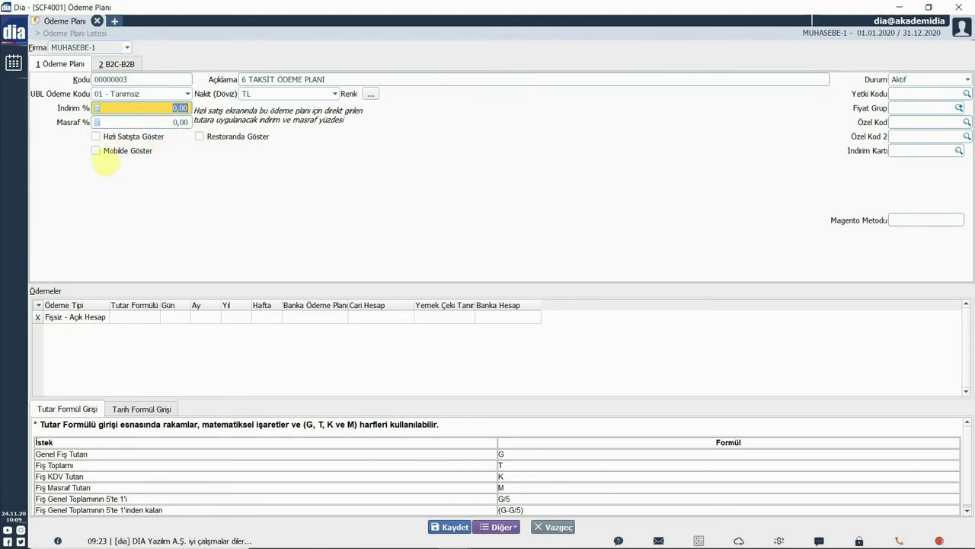
Enable the Hızlı Satışta Göster, Mobilde Göster and Restoranda Göster options for the payment plan.
click(98, 154)
key(space)
key(shift+Tab)
key(space)
key(Tab)
key(space)
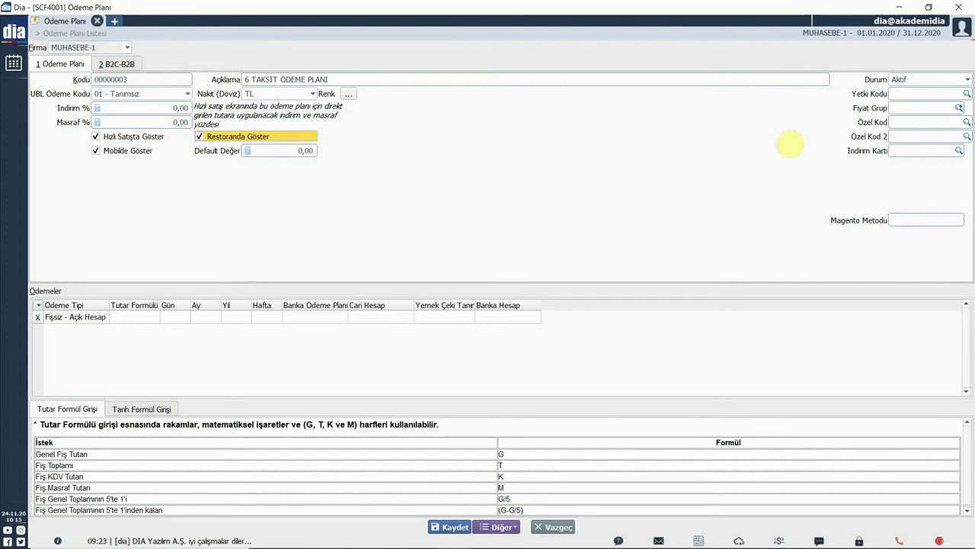
click(966, 80)
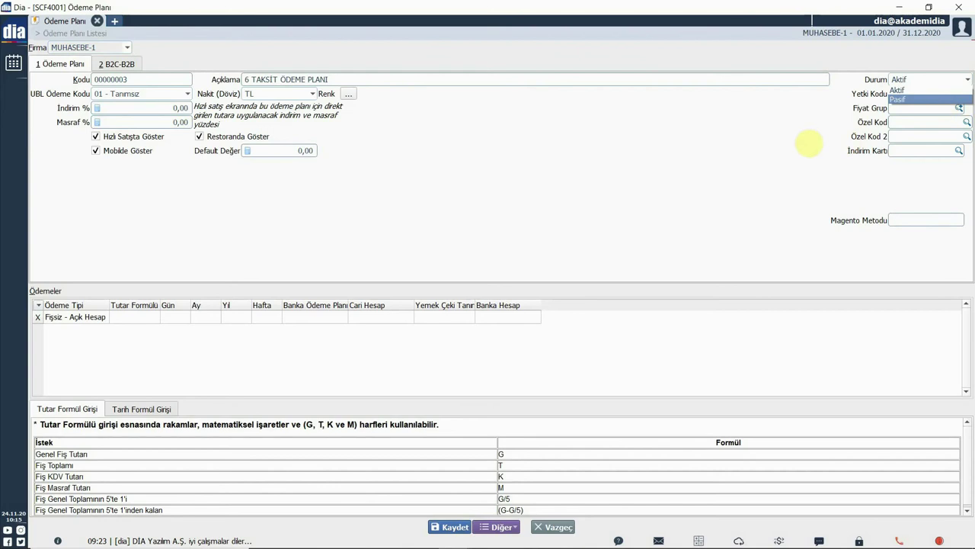
click(823, 141)
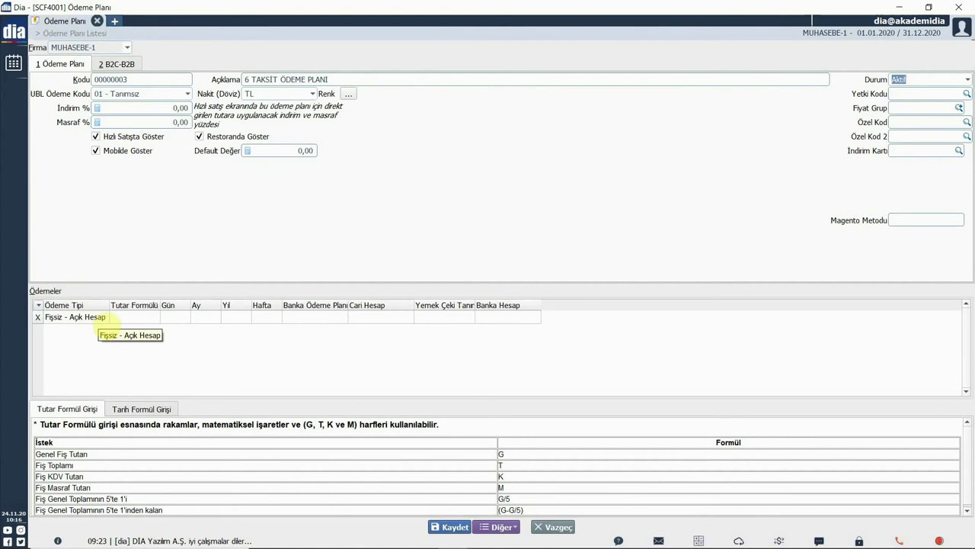
Define the first payment row as Taksit with the amount formula G/6 and the day value +0.
click(105, 317)
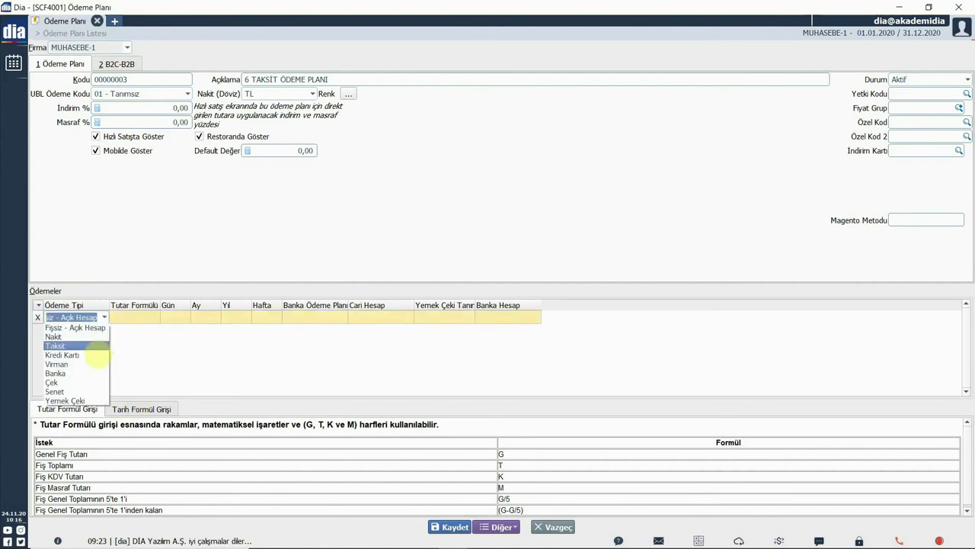
click(96, 348)
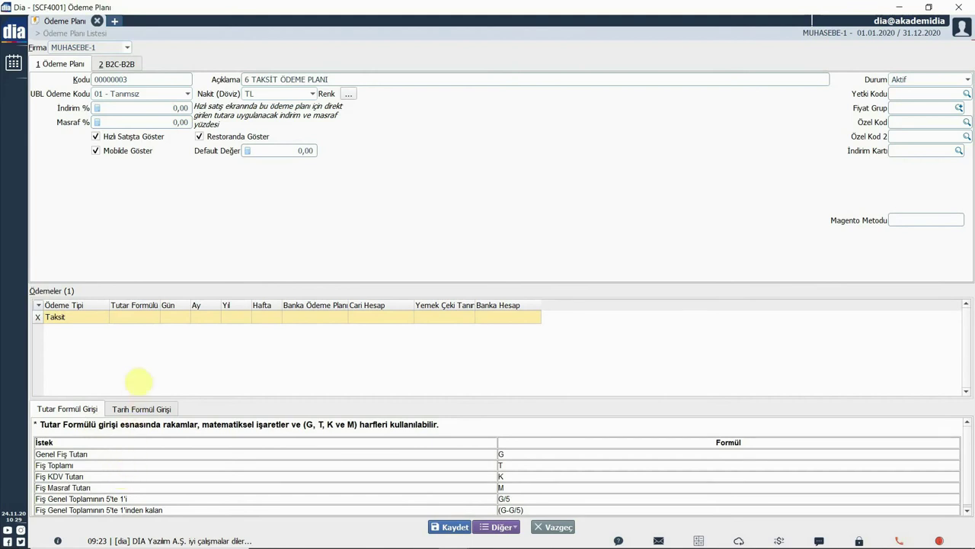
click(135, 317)
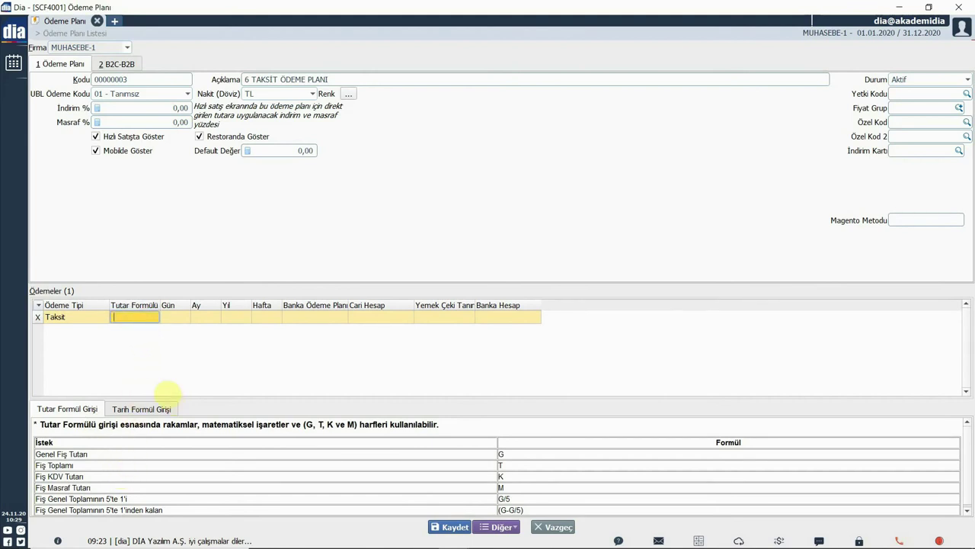
text(G)
click(144, 409)
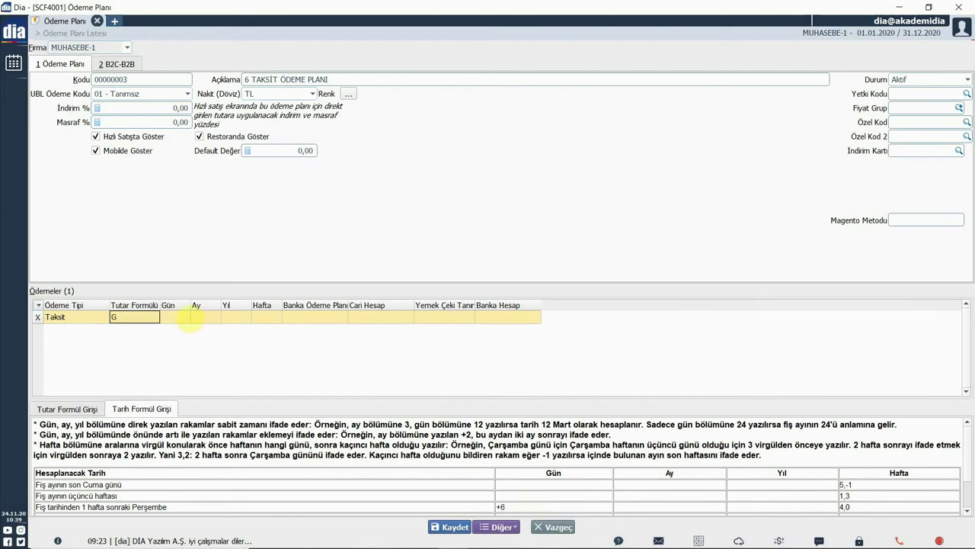
click(188, 318)
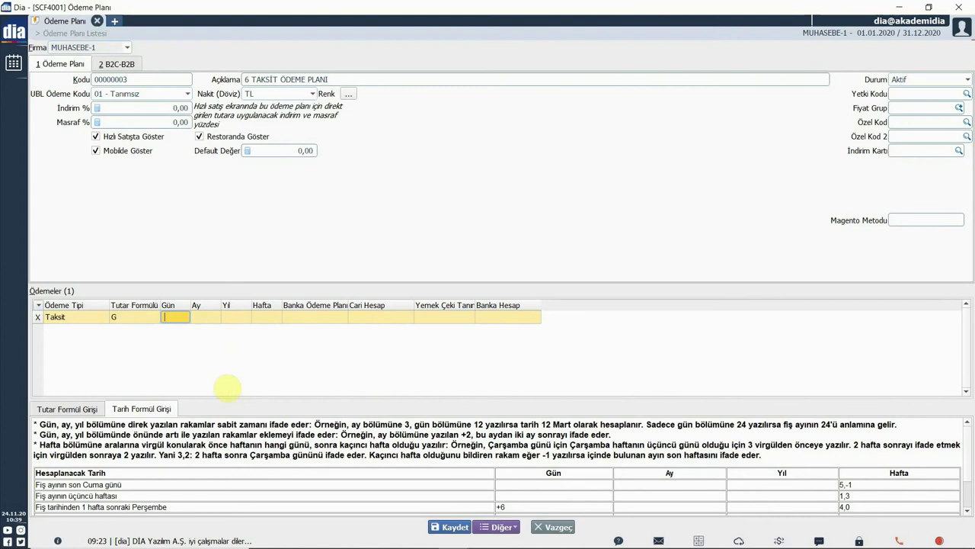
text(+0)
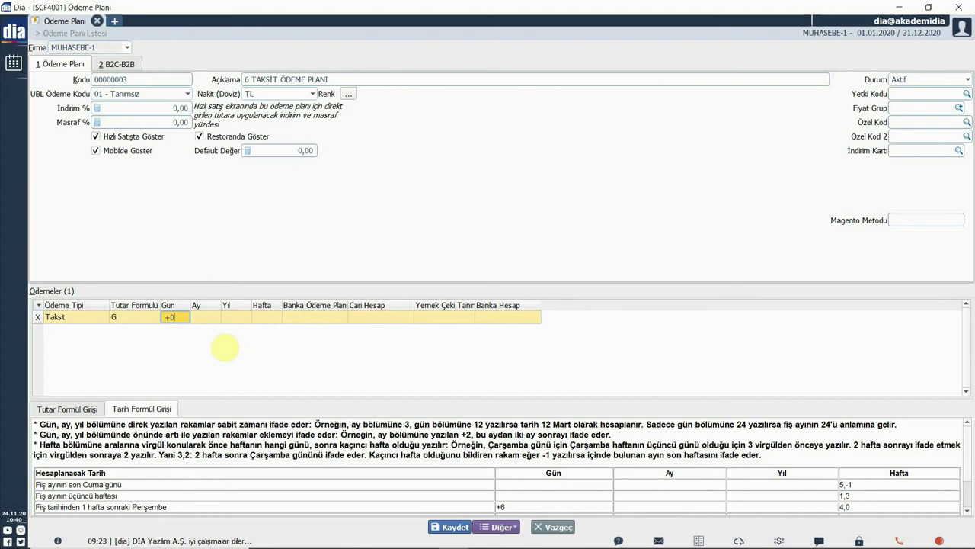
click(134, 318)
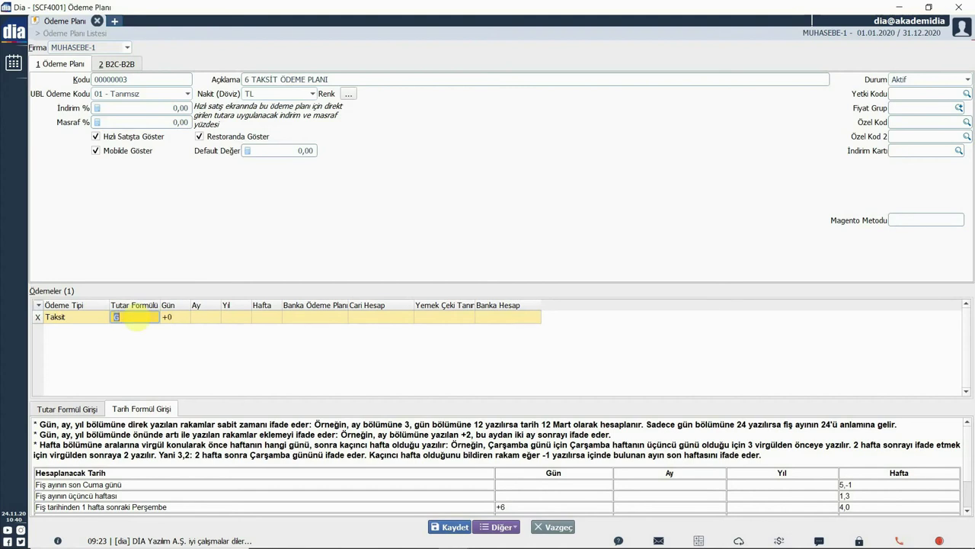
click(135, 317)
text(/6)
Add a second Taksit payment row with the amount formula G/6 and the month value +1.
key(Down)
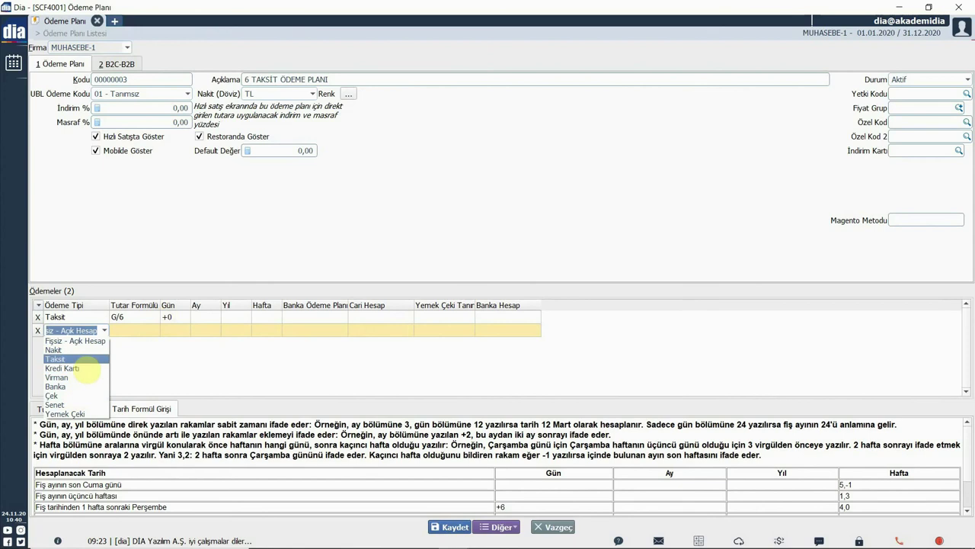
click(83, 360)
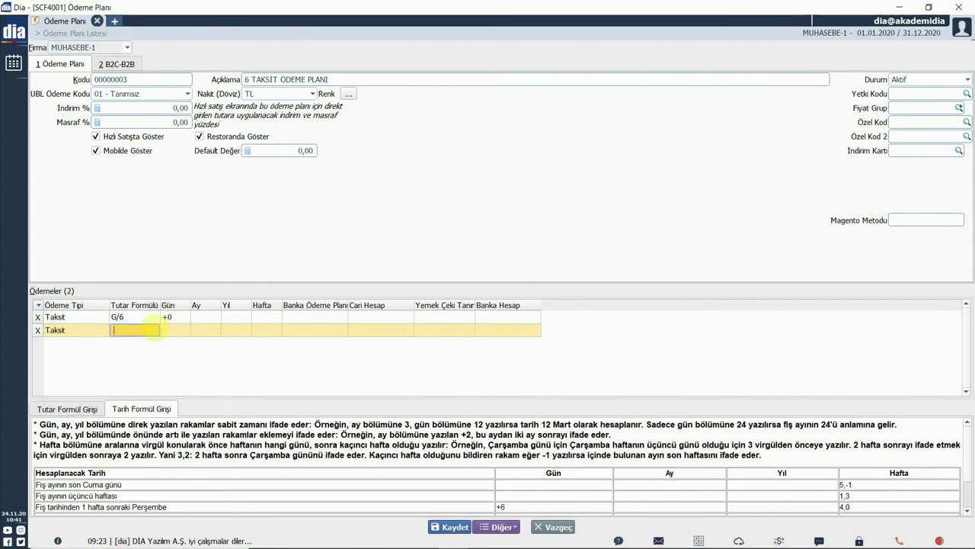
text(G/)
text(6)
click(204, 330)
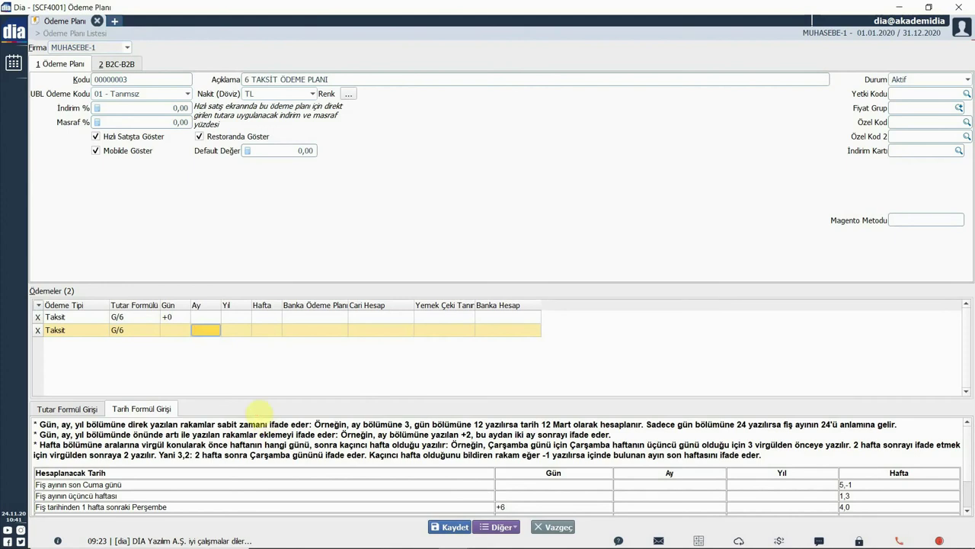
text(+1)
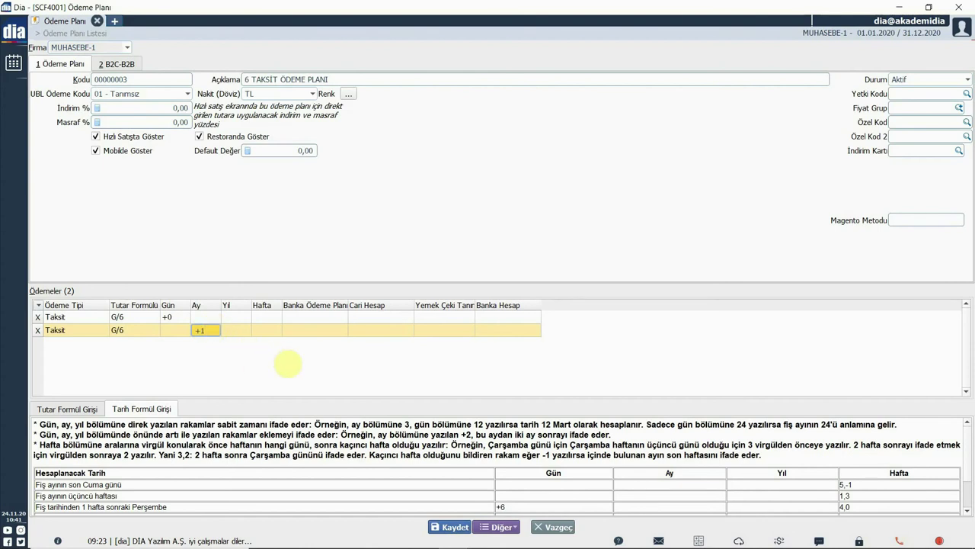
Duplicate the second instalment row to generate 4 more instalments.
click(501, 527)
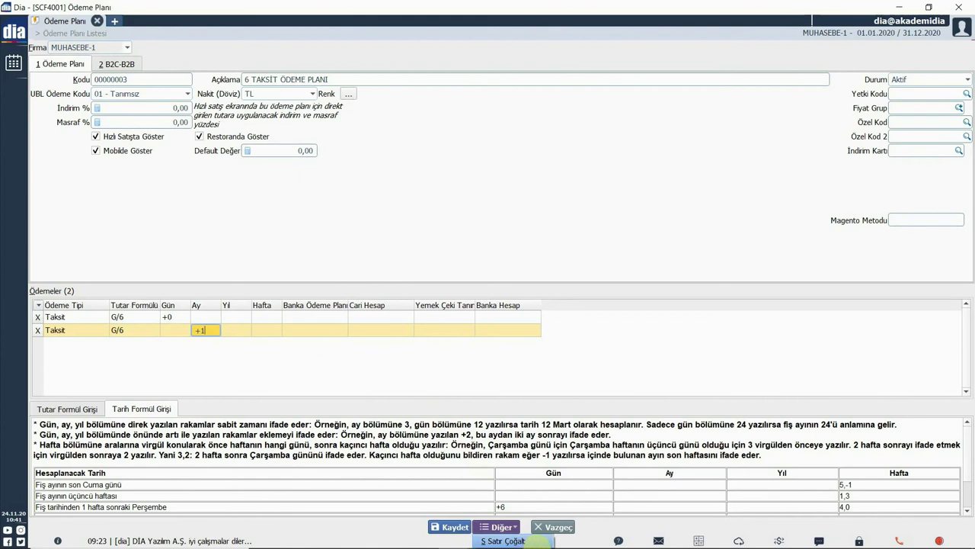
click(533, 540)
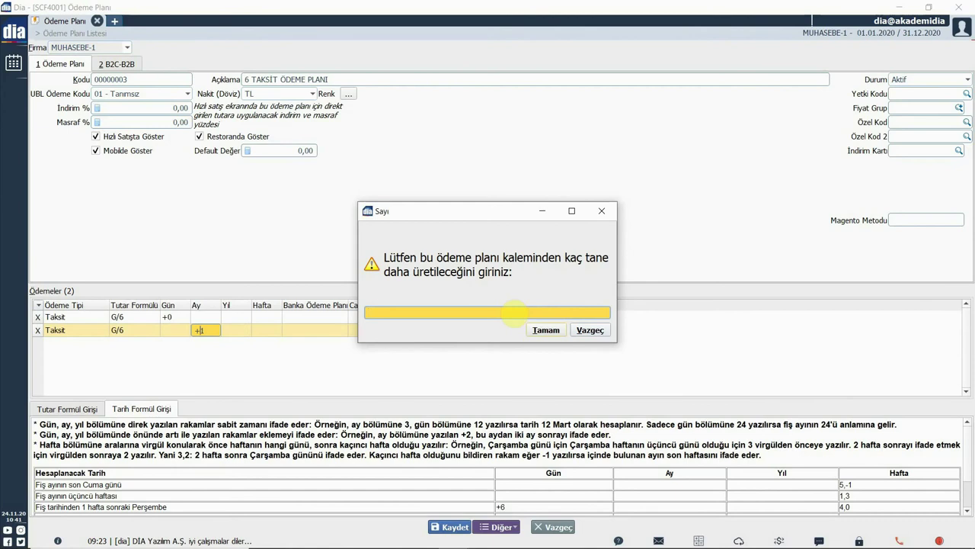
text(4)
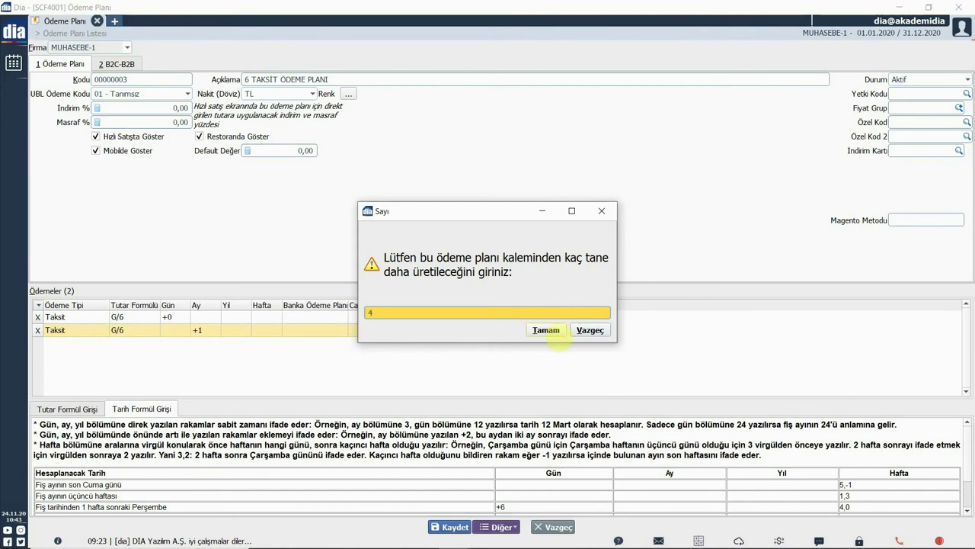
click(546, 330)
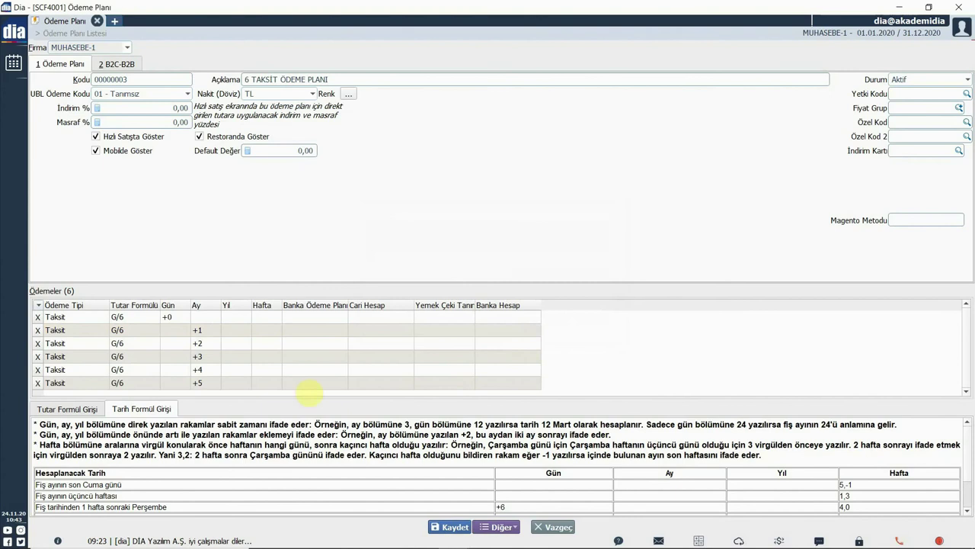
Save the instalment payment plan.
click(226, 369)
text(+3)
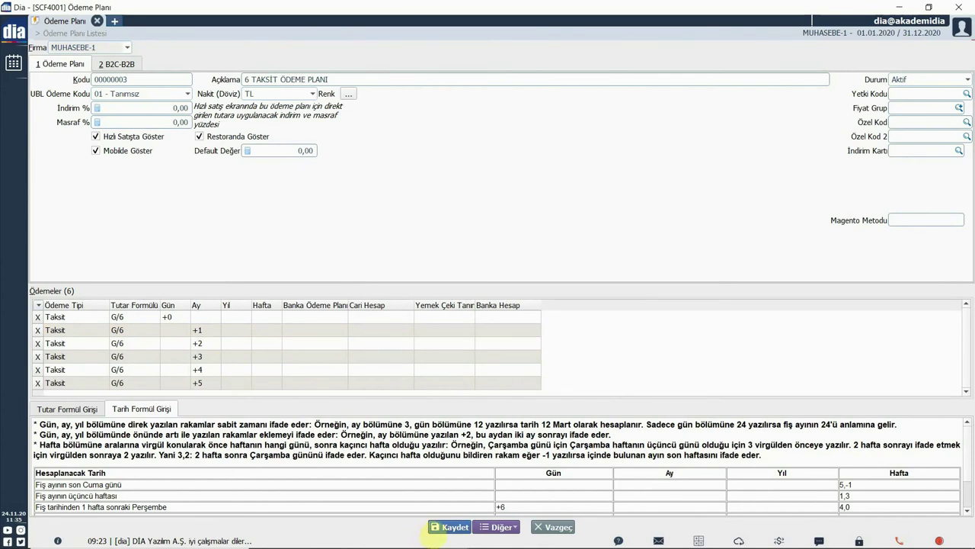
click(452, 527)
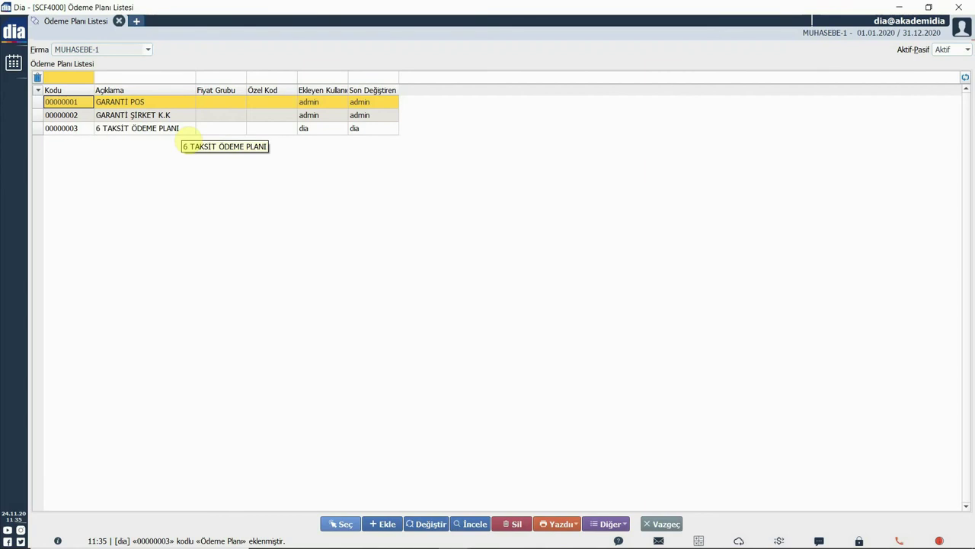
Open the invoice list in a new tab and start a new Perakende Satış (2) sales invoice.
key(ctrl+t)
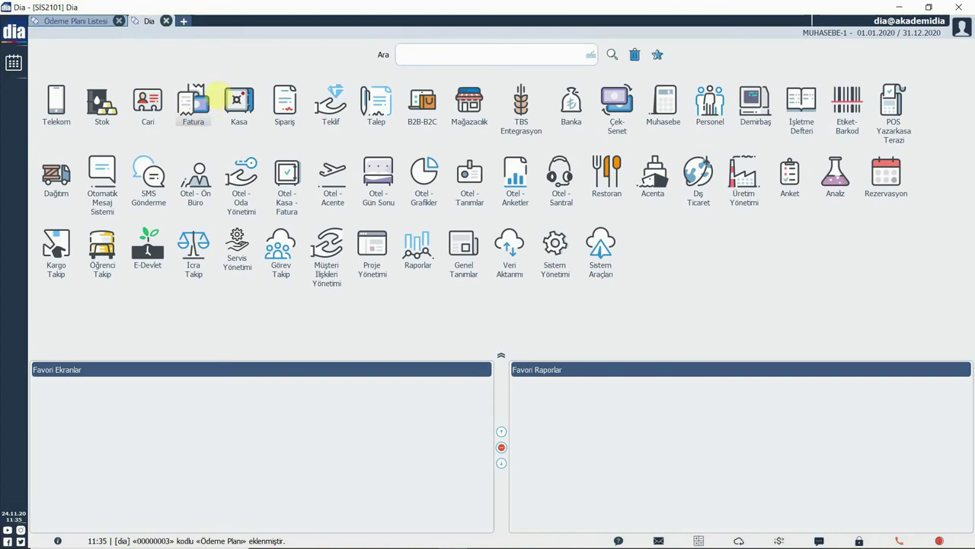
click(197, 101)
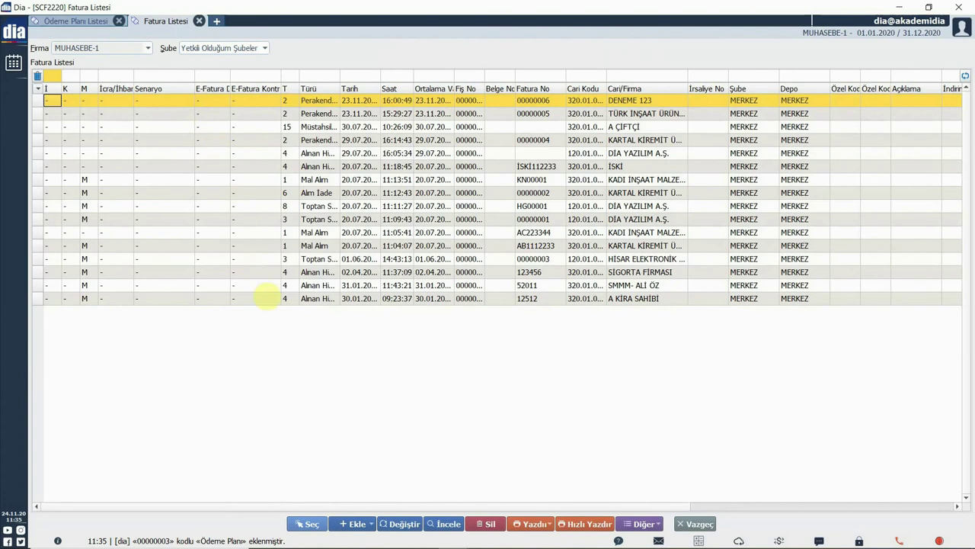
click(355, 523)
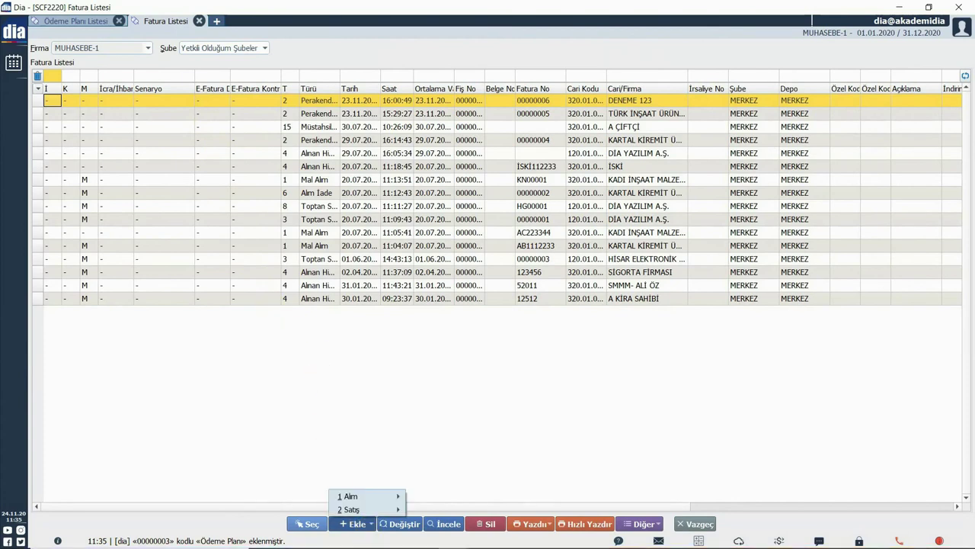
mouse_move(358, 509)
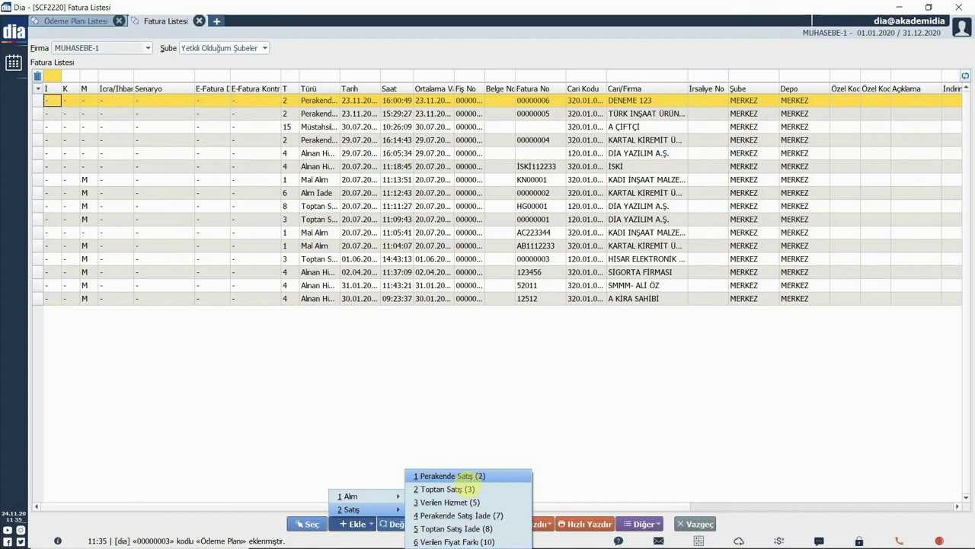
click(468, 476)
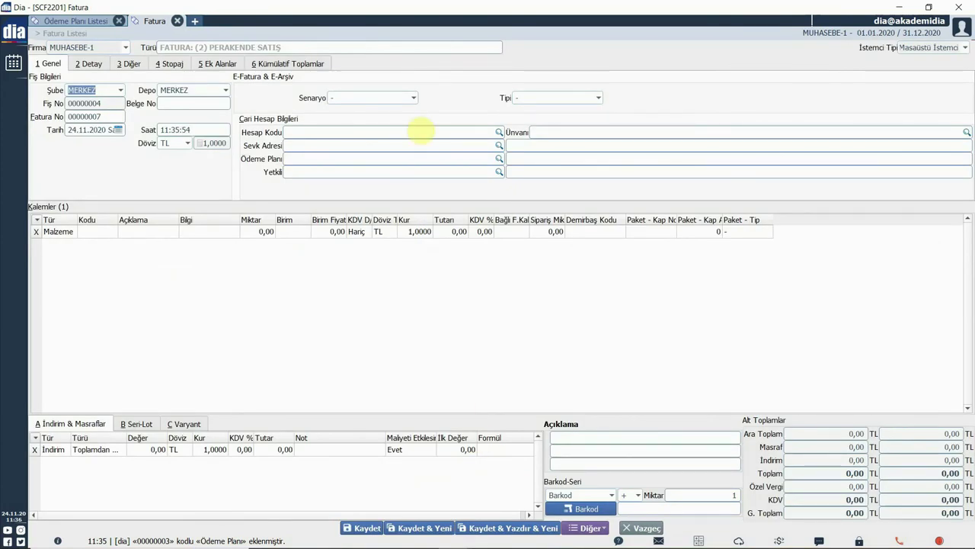
Assign the customer account KADI İNŞAAT MALZEMELERİ TİC.LTD. to the invoice.
click(422, 132)
key(Return)
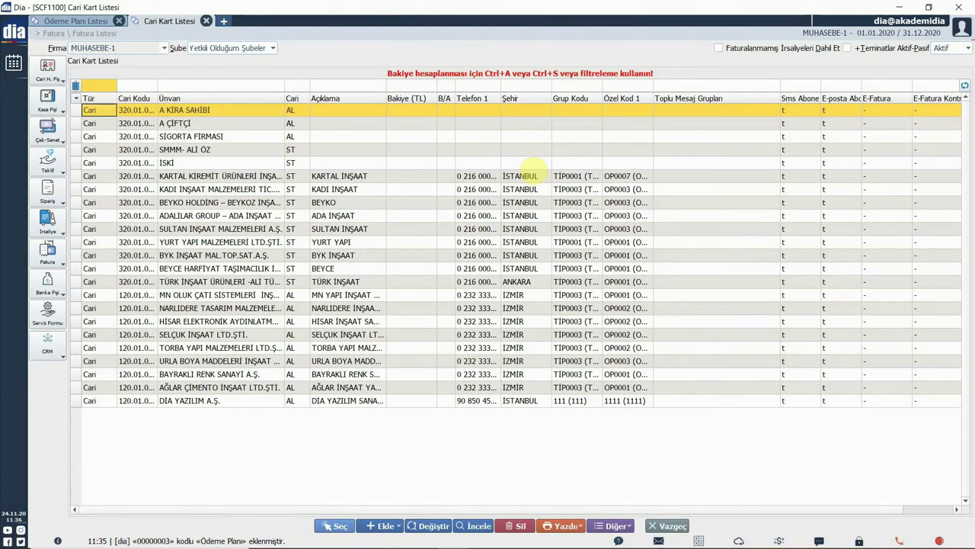
click(267, 189)
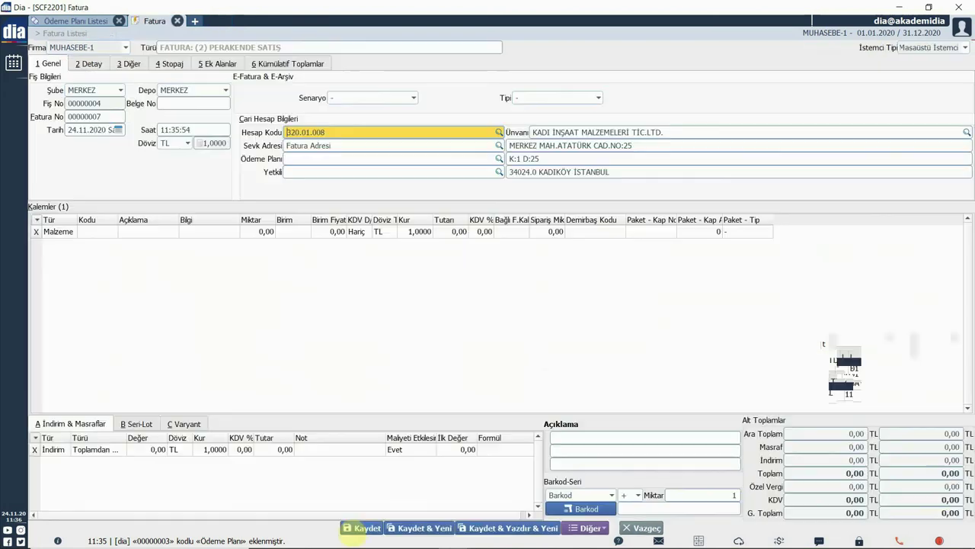
click(343, 526)
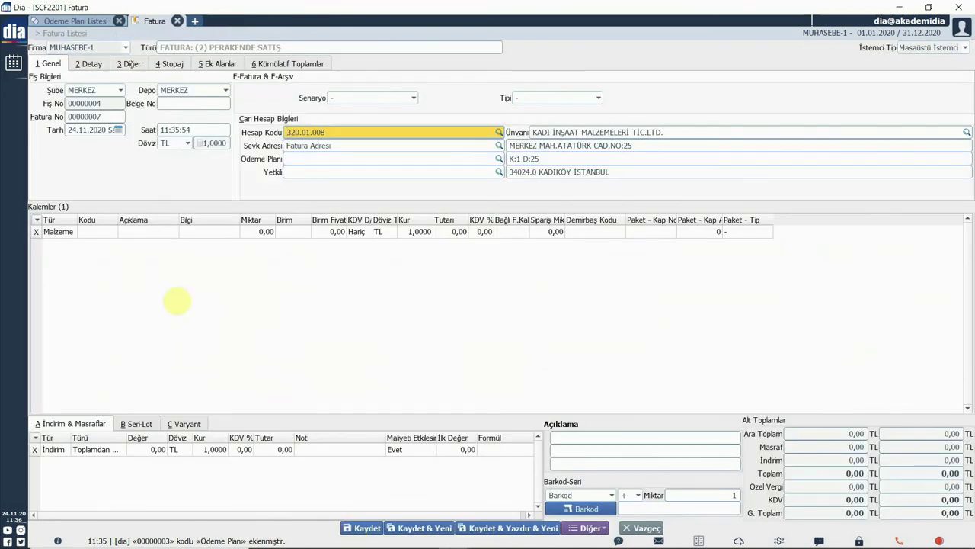
Add A ÜRÜN from the material list to the first invoice line.
click(139, 286)
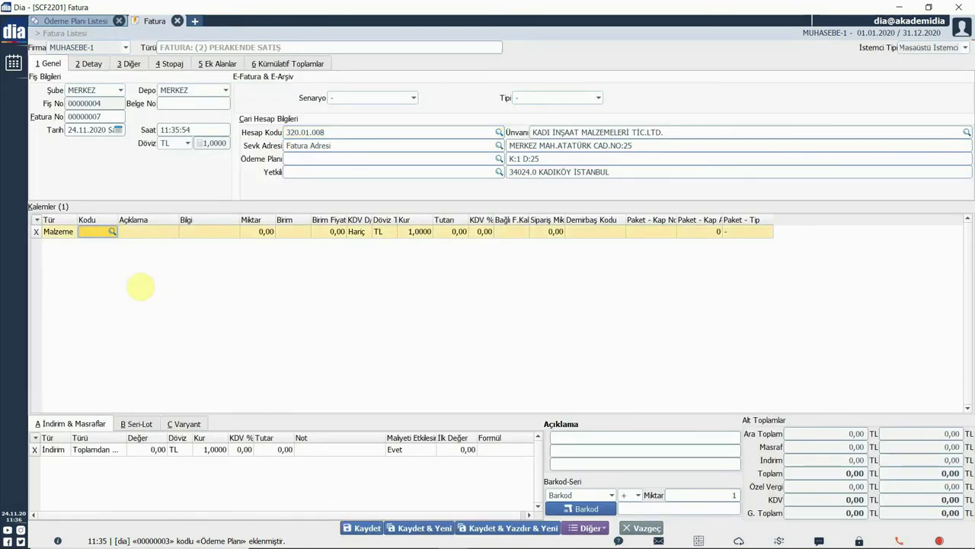
click(112, 231)
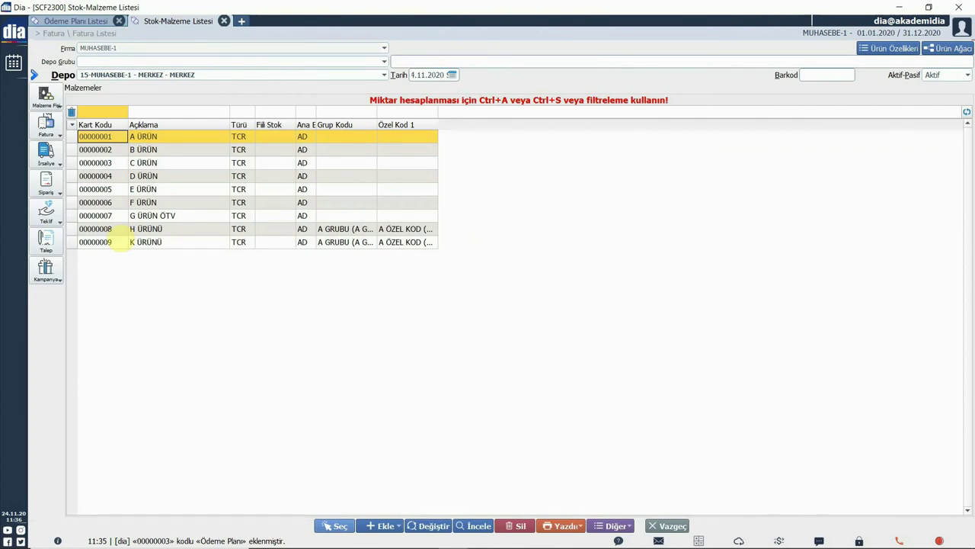
key(Right)
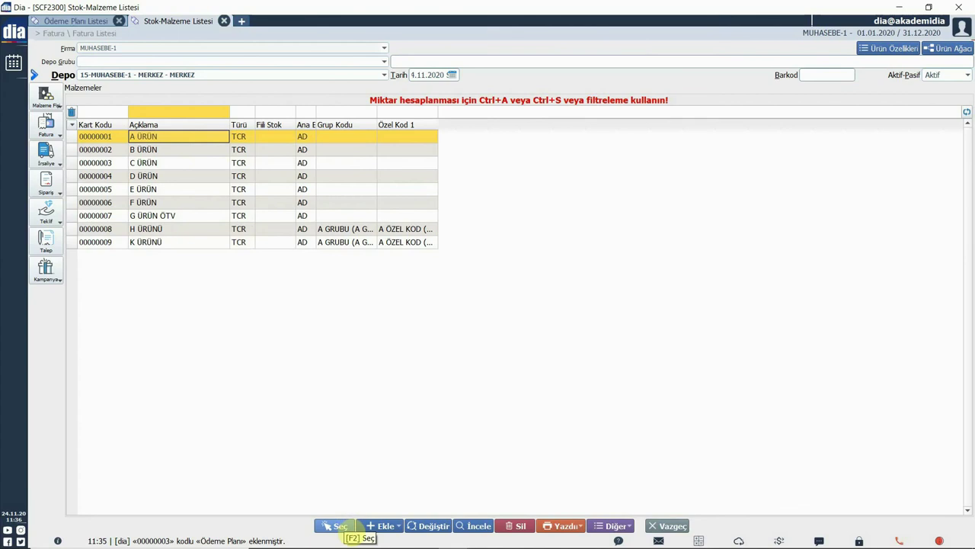
click(333, 525)
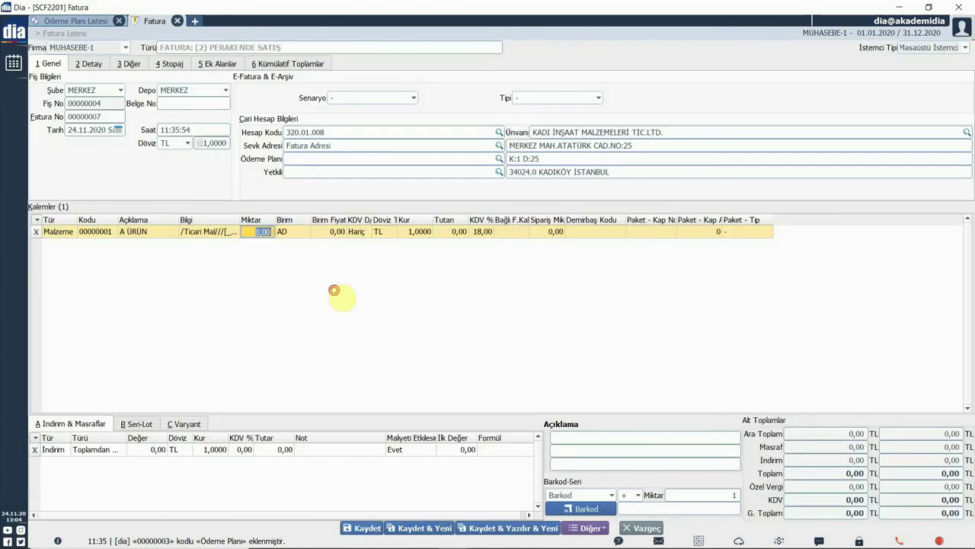
Set the A ÜRÜN line to quantity 6 and unit price 1000, with KDV set to Dahil.
text(6)
key(Return)
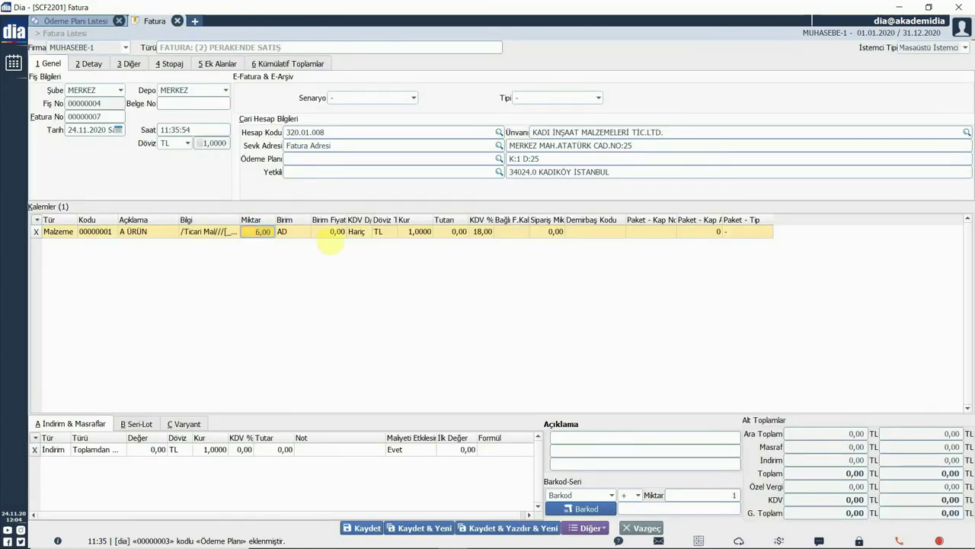
key(Return)
text(1000)
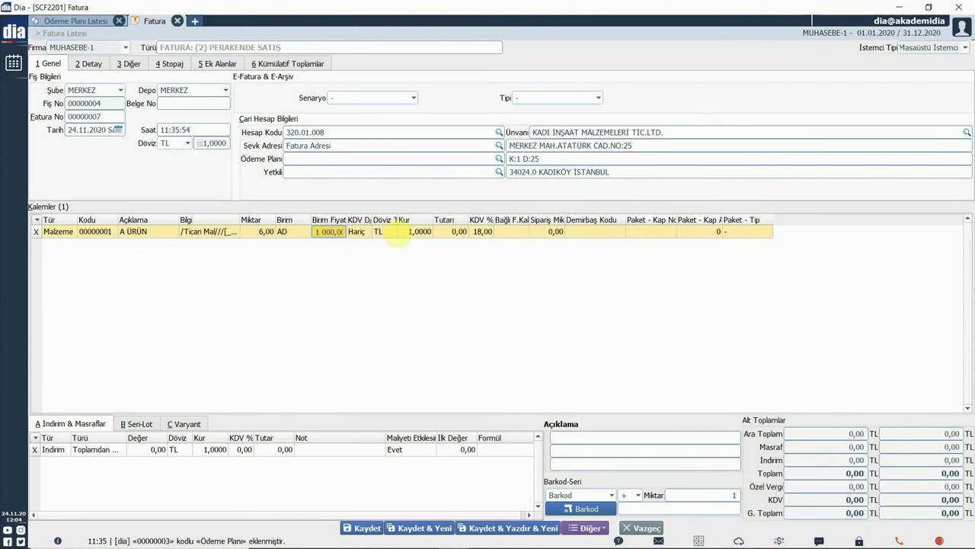
key(Return)
key(Down)
key(Return)
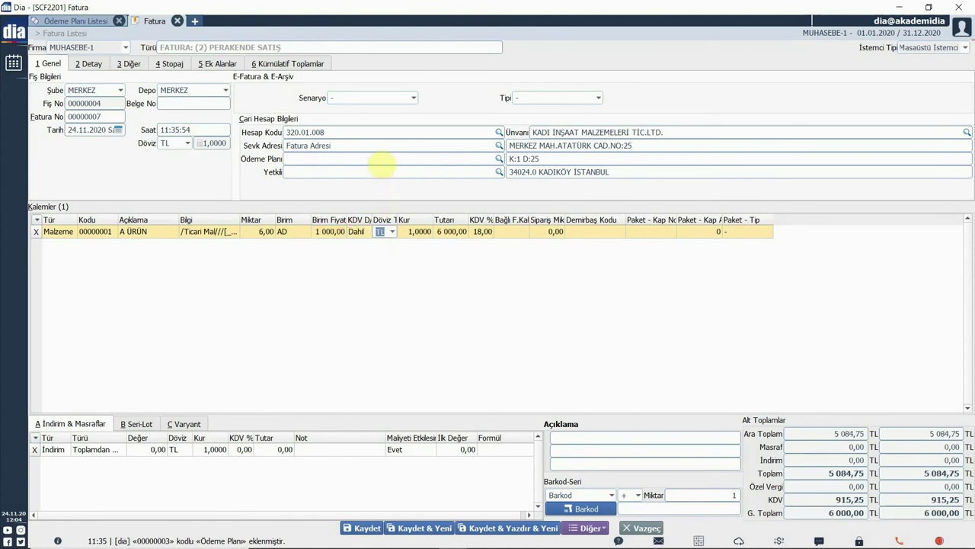
Assign the 6 TAKSİT ÖDEME PLANI payment plan to the invoice.
click(382, 160)
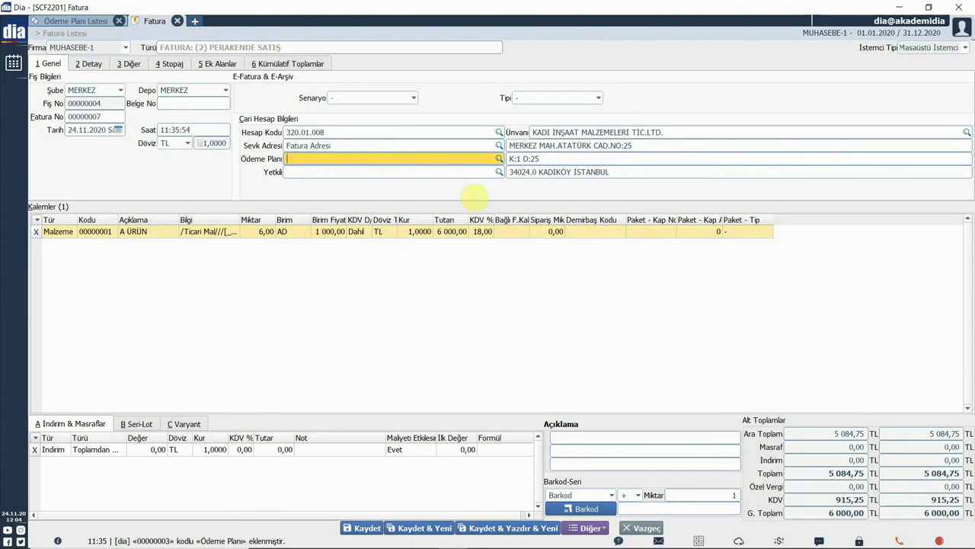
key(Return)
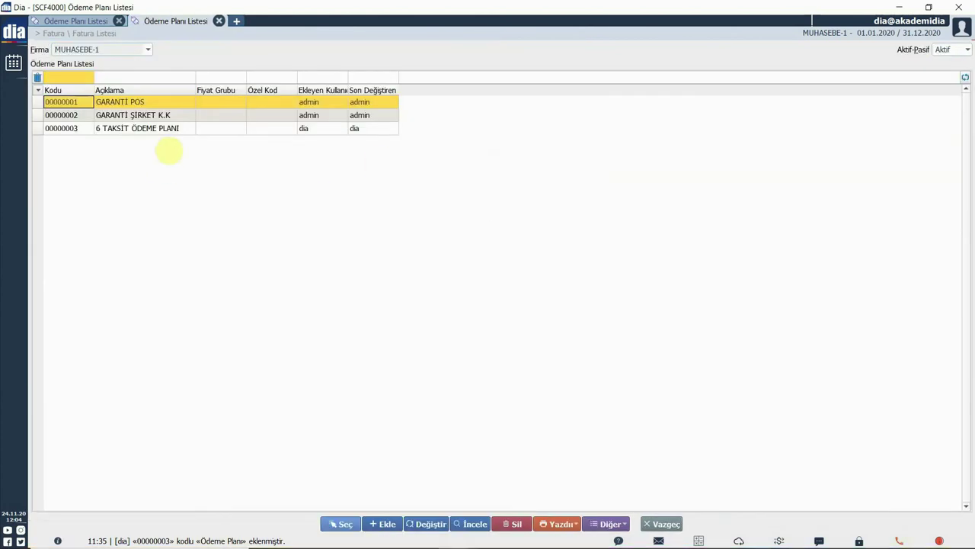
click(175, 130)
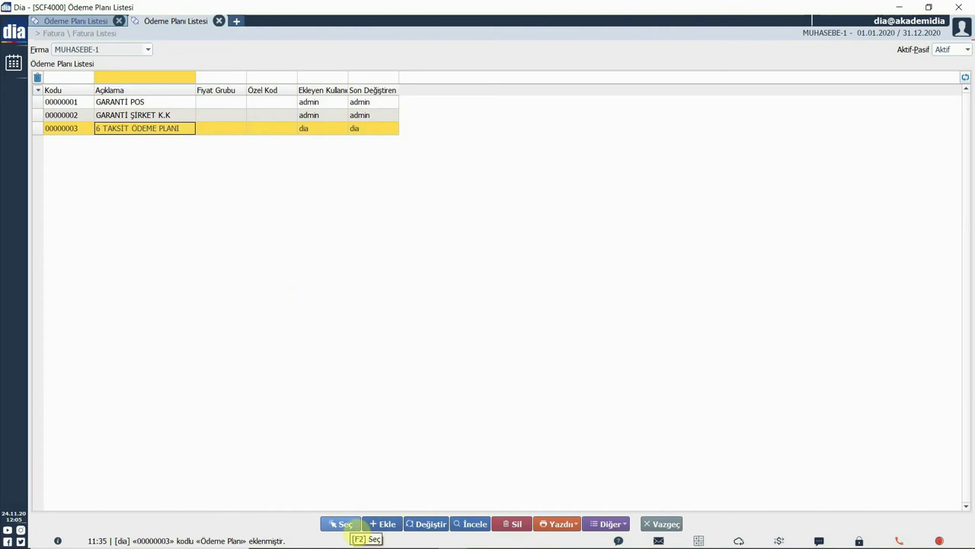
click(349, 526)
key(Return)
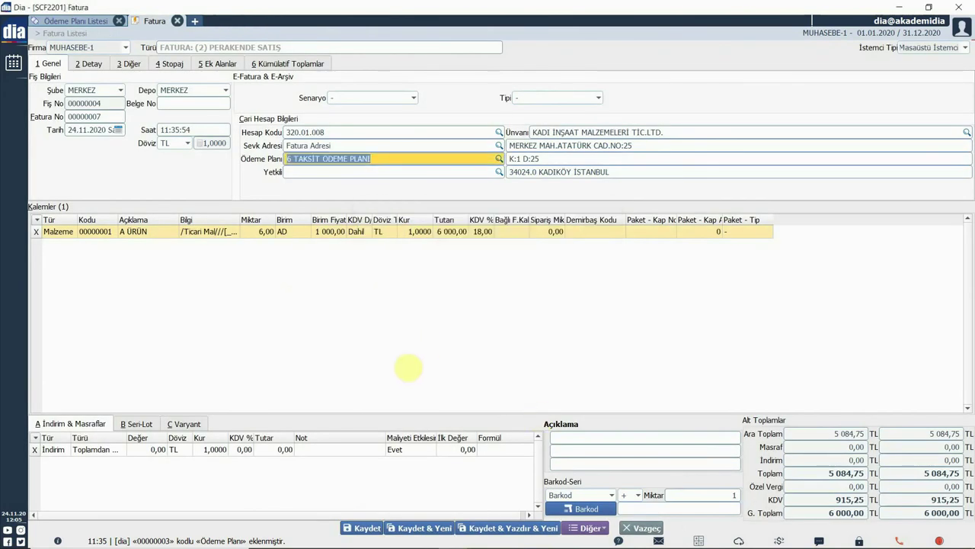
Save the invoice and confirm its instalment payments, checking the instalment amounts and the Farklı Ödeme types.
click(364, 528)
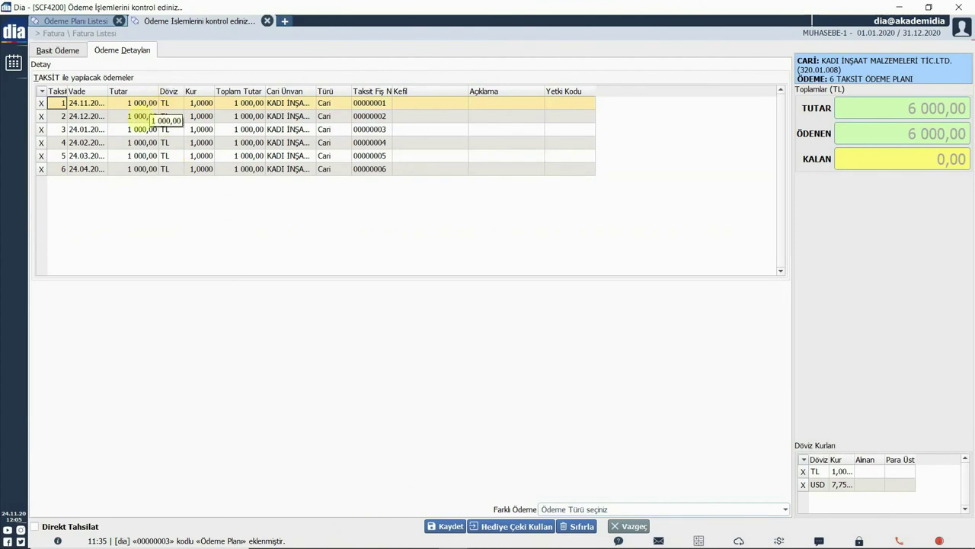
click(141, 117)
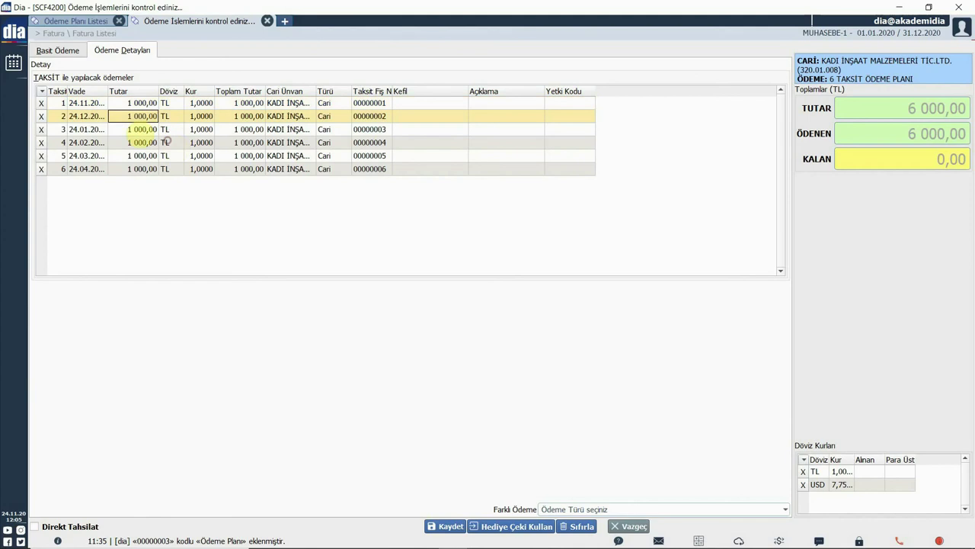
click(137, 128)
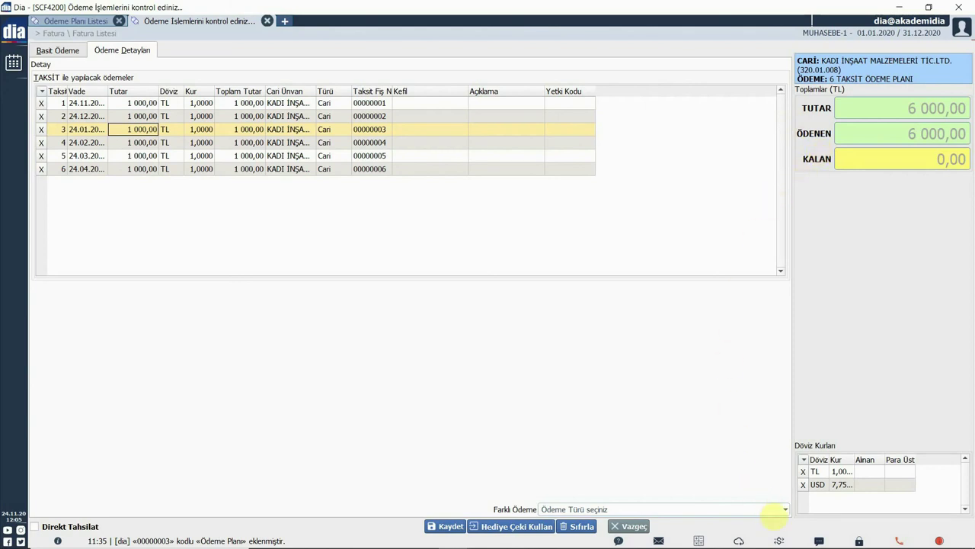
click(773, 510)
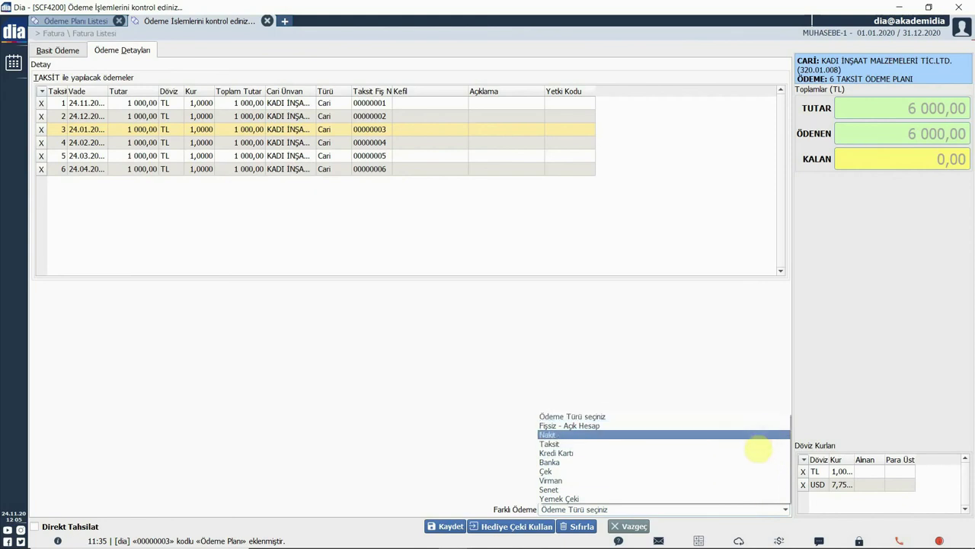
click(507, 461)
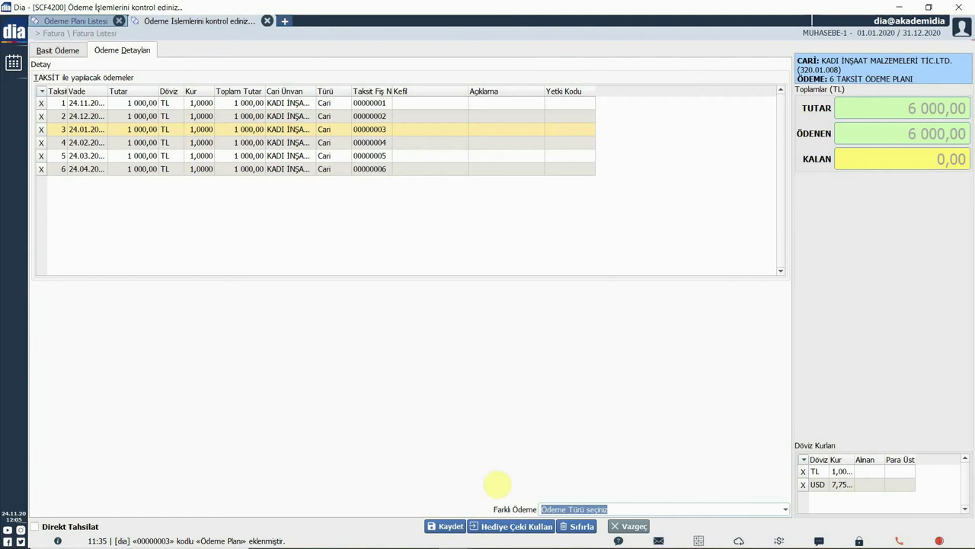
click(448, 525)
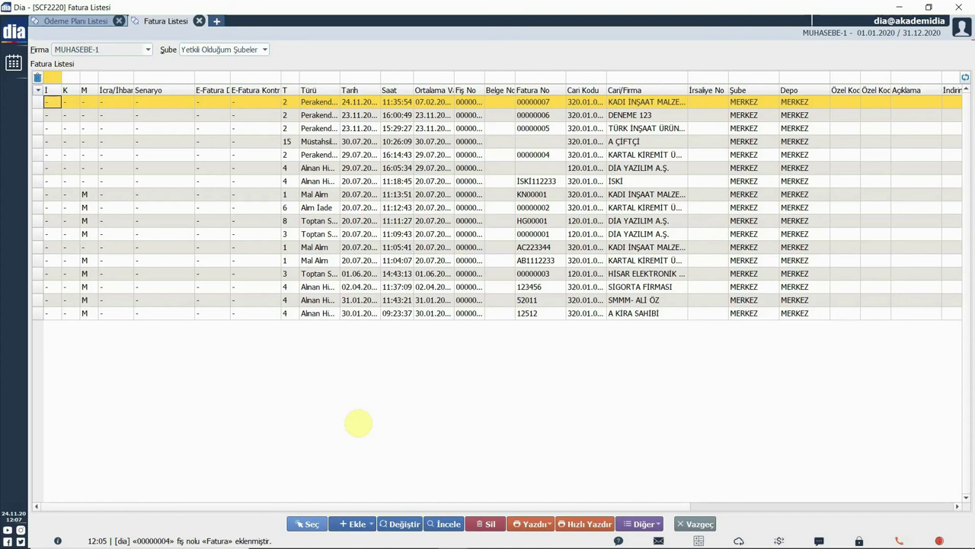
Search for taksit in a new tab to open Taksit Listesi, and widen its Cari Ünvan and Durum columns.
key(ctrl+t)
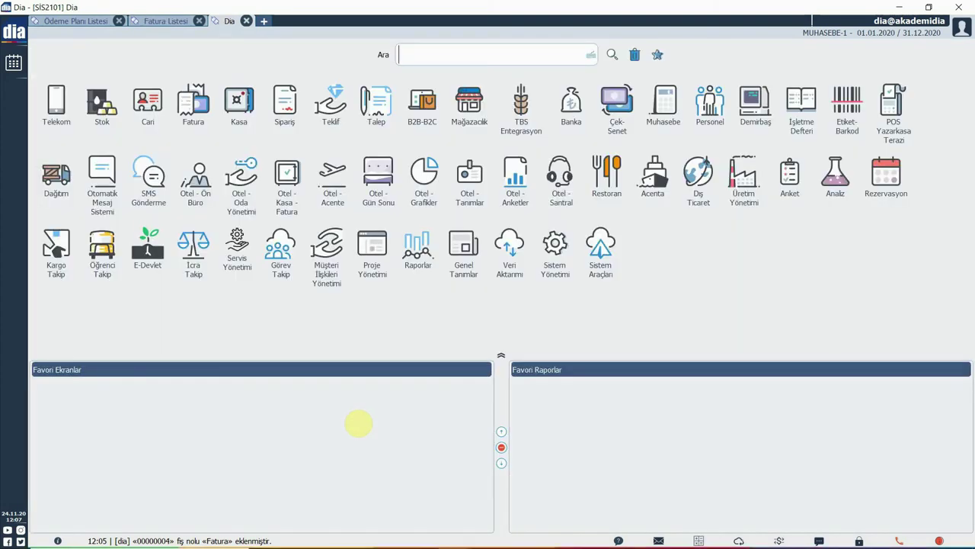
click(584, 64)
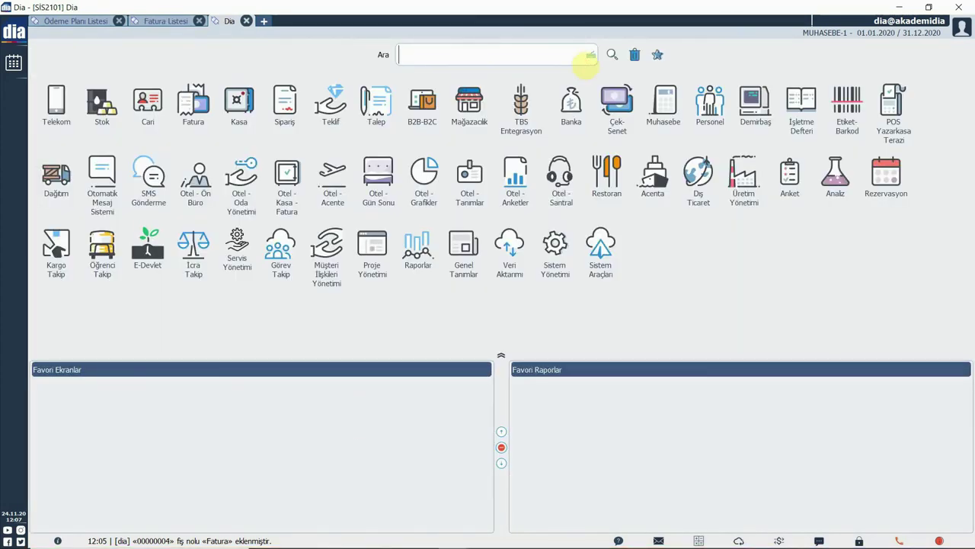
text(taksit)
key(Return)
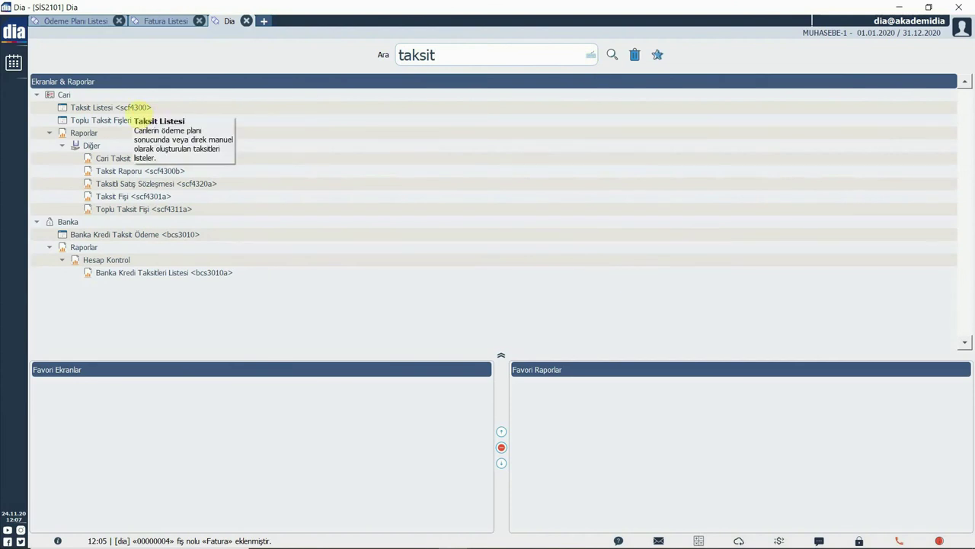
double_click(136, 108)
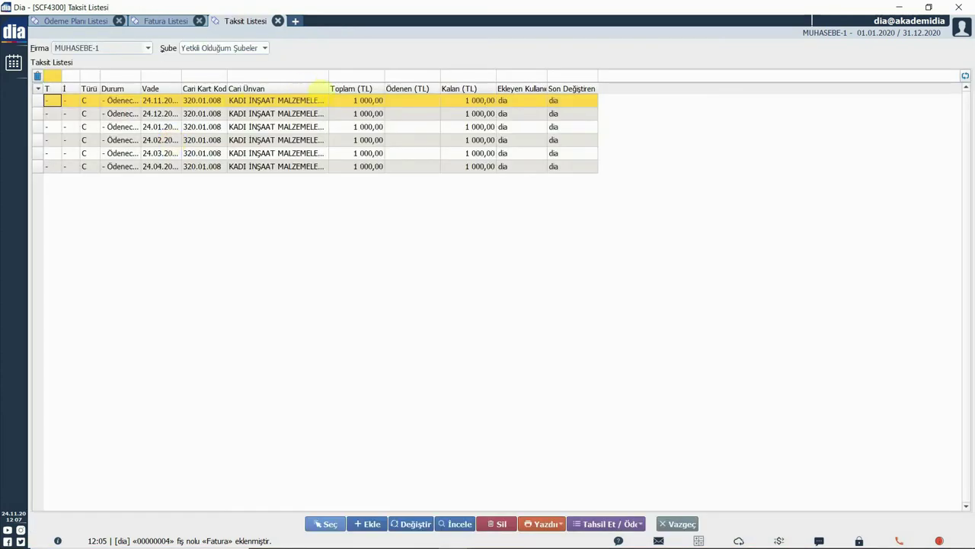
drag(328, 85, 408, 86)
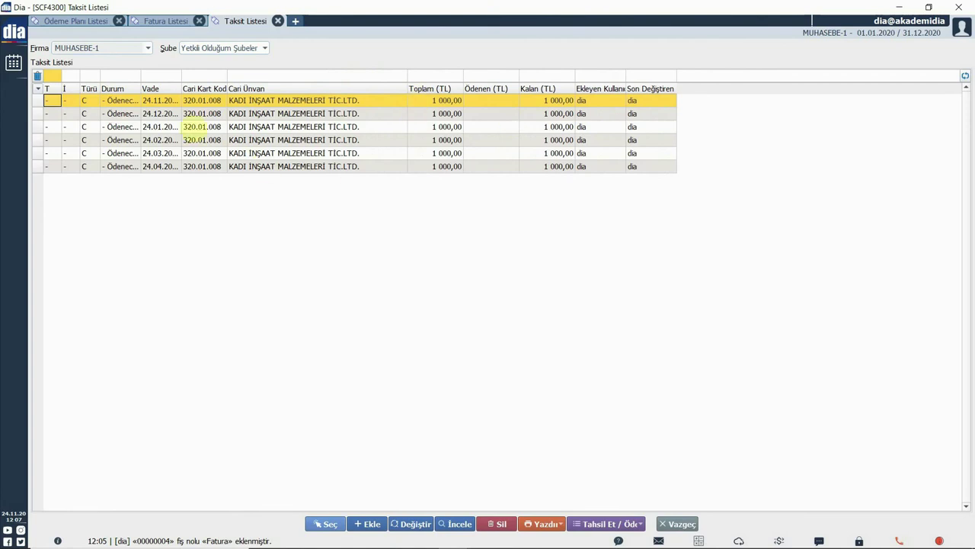
drag(141, 86, 168, 85)
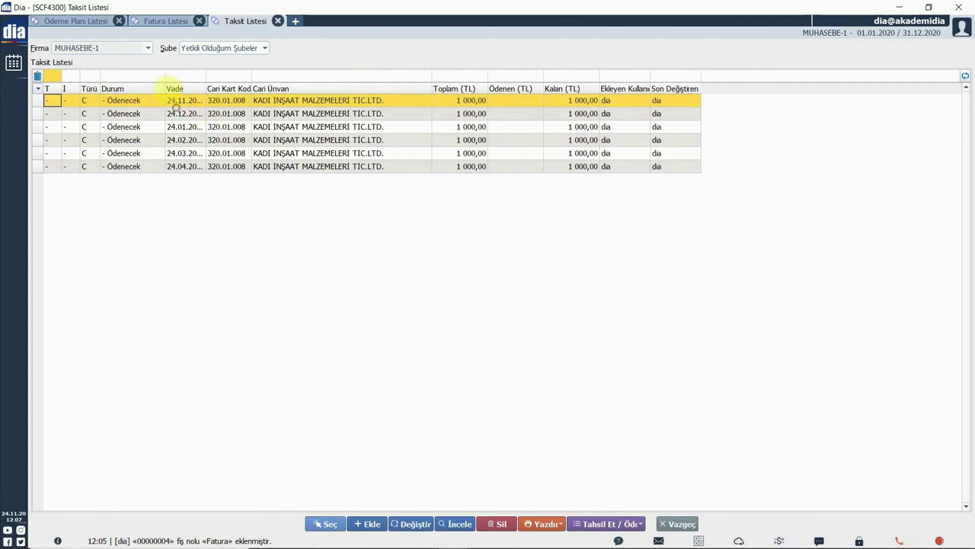
Collect the first instalment, due in November, as Nakit (Cari) and save the cash collection voucher.
click(156, 101)
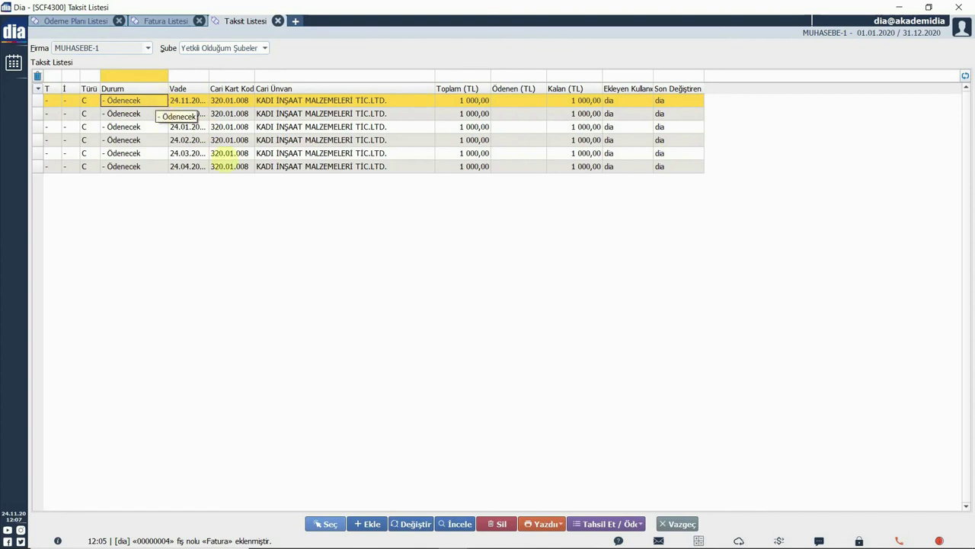
click(606, 524)
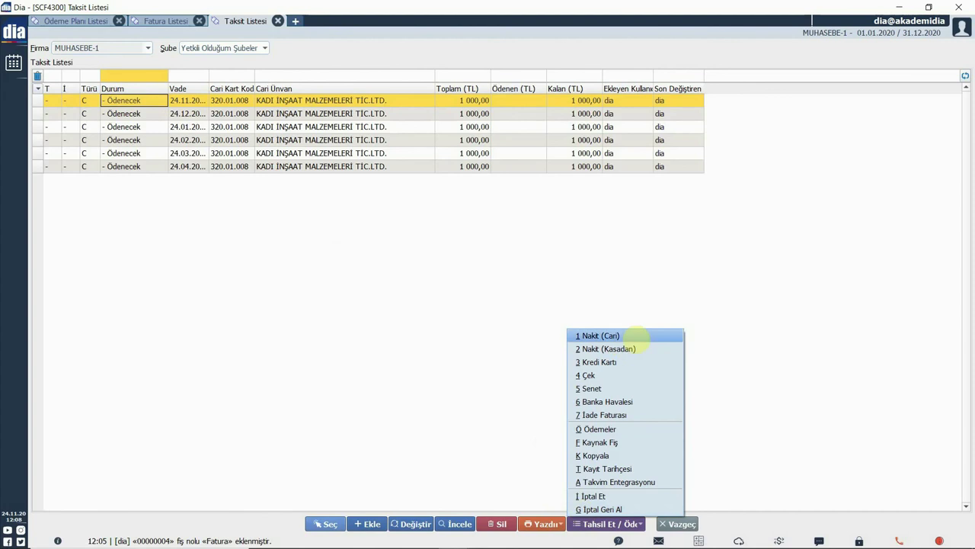
click(784, 414)
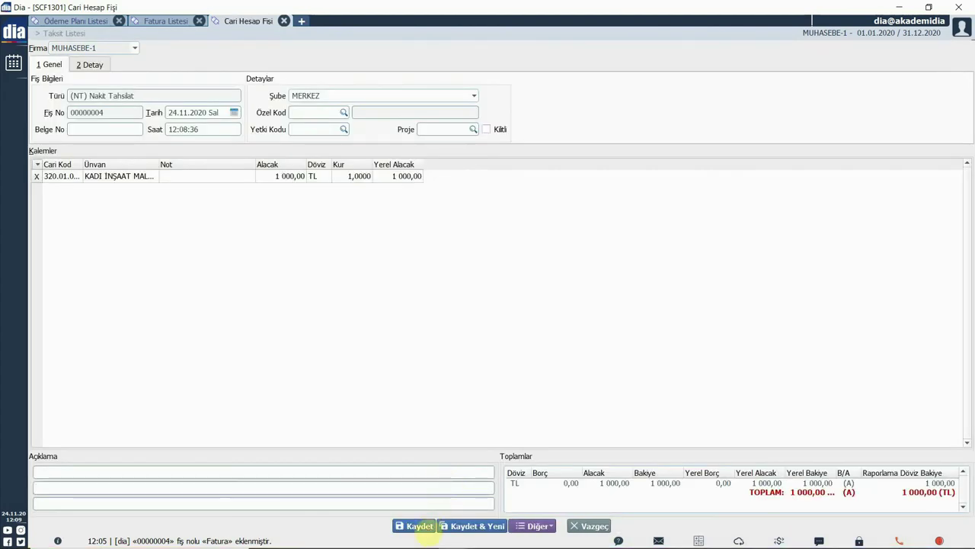
click(420, 526)
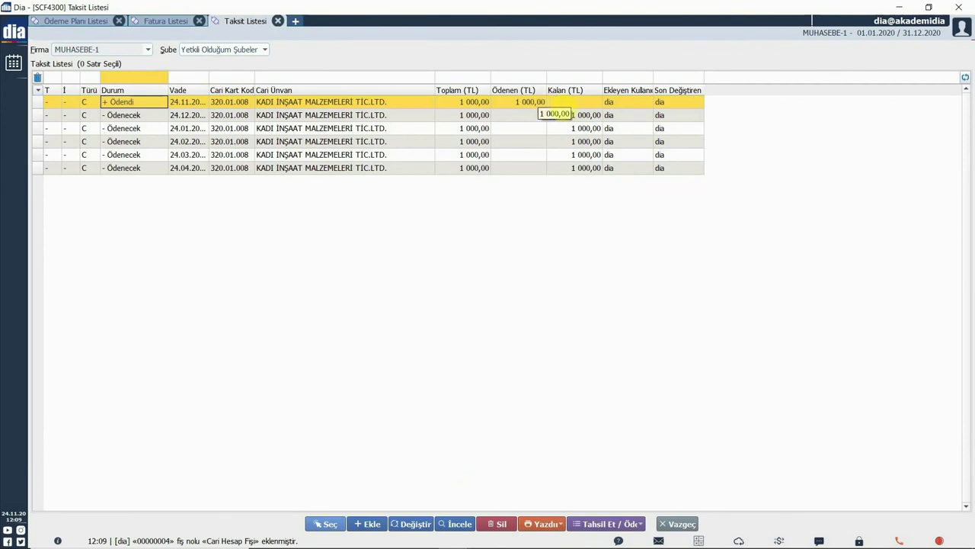
Check the first instalment's remaining amount and payment status, widening the Durum column slightly.
click(575, 103)
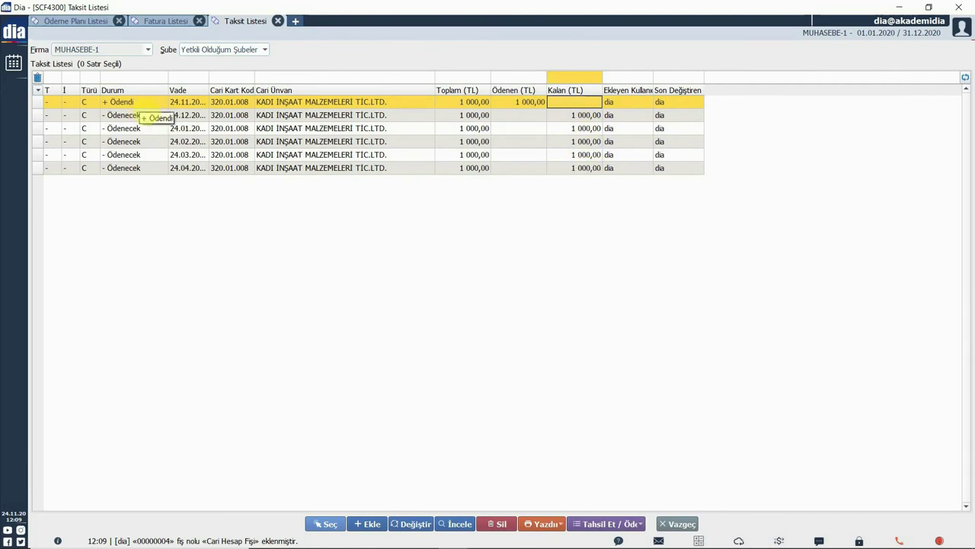
key(Home)
drag(168, 90, 175, 91)
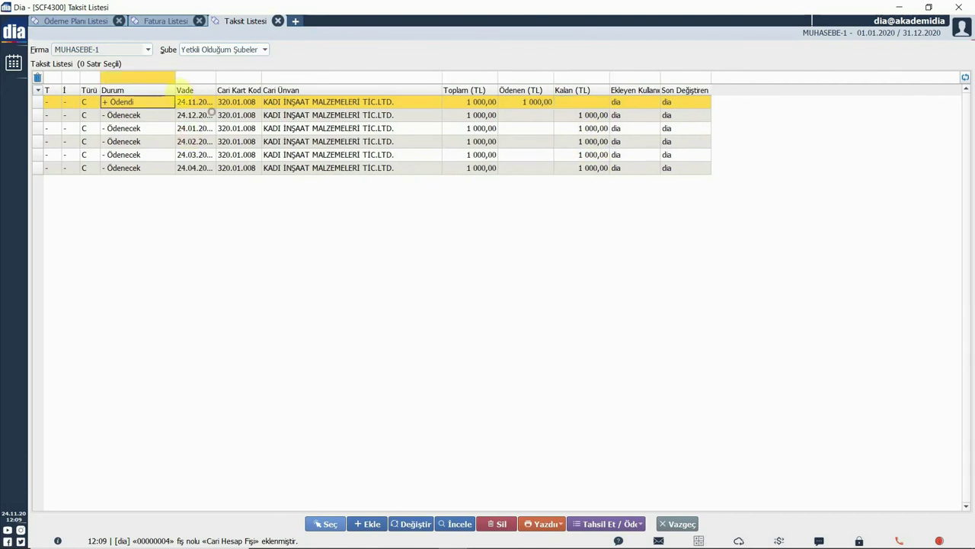